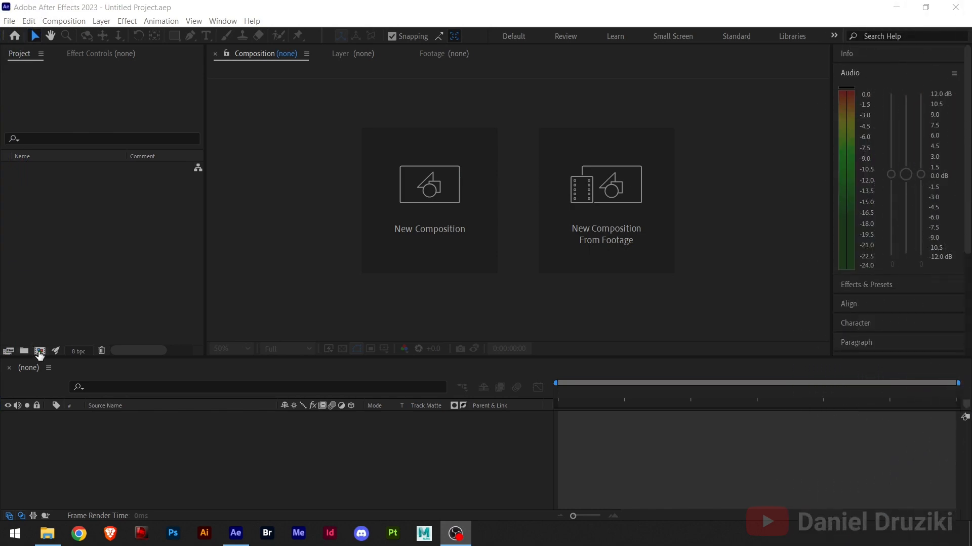
Create a composition named Visual Effects, 1920x1080 at 30 frames per second, with a duration of 0:01:00:00
{"action": "left_click", "coordinate": [40, 351]}
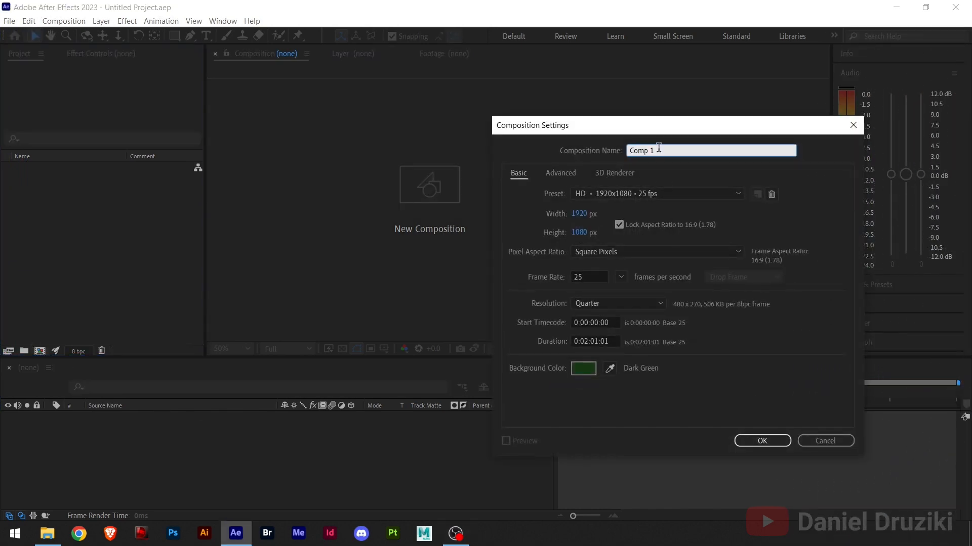
{"action": "type", "text": "Visual Effects"}
{"action": "left_click", "coordinate": [621, 279]}
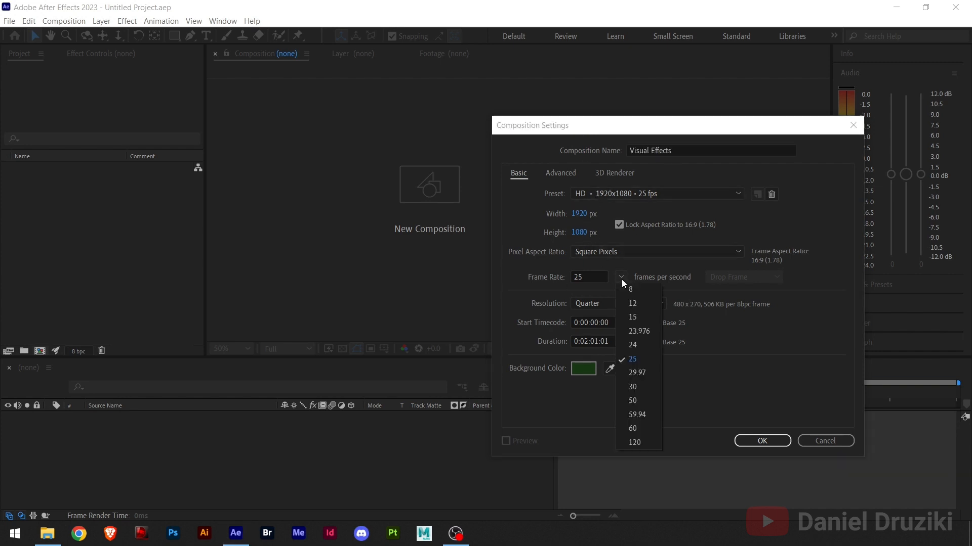
{"action": "left_click", "coordinate": [627, 386]}
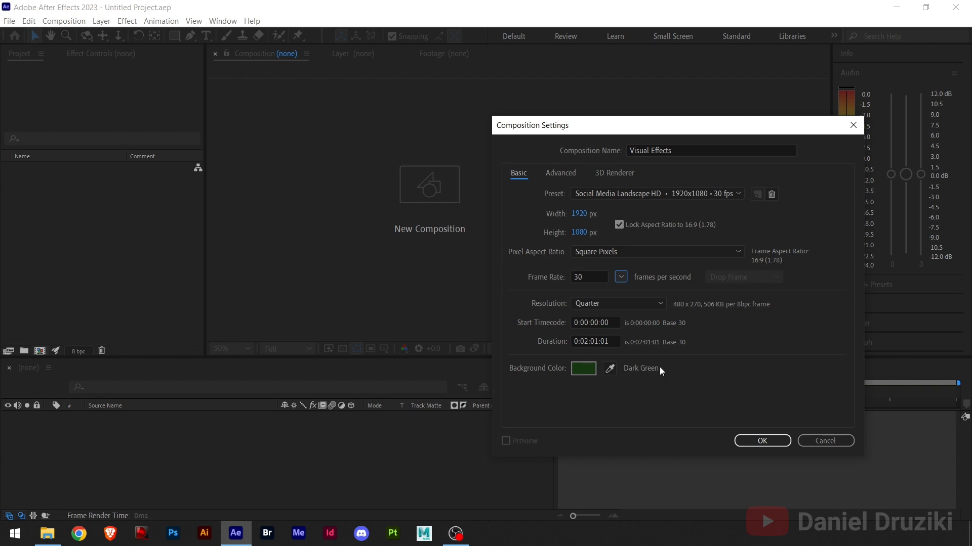
{"action": "left_click", "coordinate": [586, 342]}
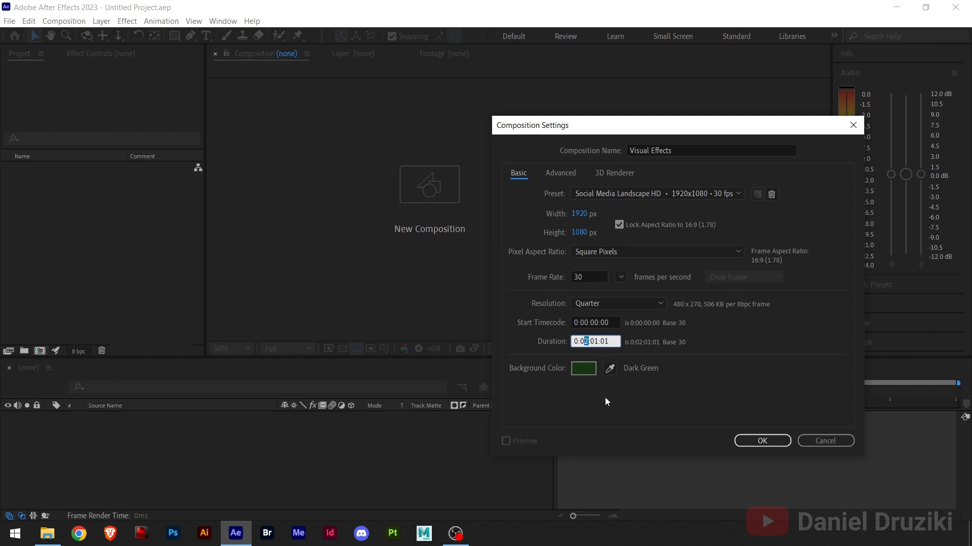
{"action": "type", "text": "2"}
{"action": "key", "text": "BackSpace"}
{"action": "type", "text": "1"}
{"action": "key", "text": "Right"}
{"action": "left_click", "coordinate": [760, 441]}
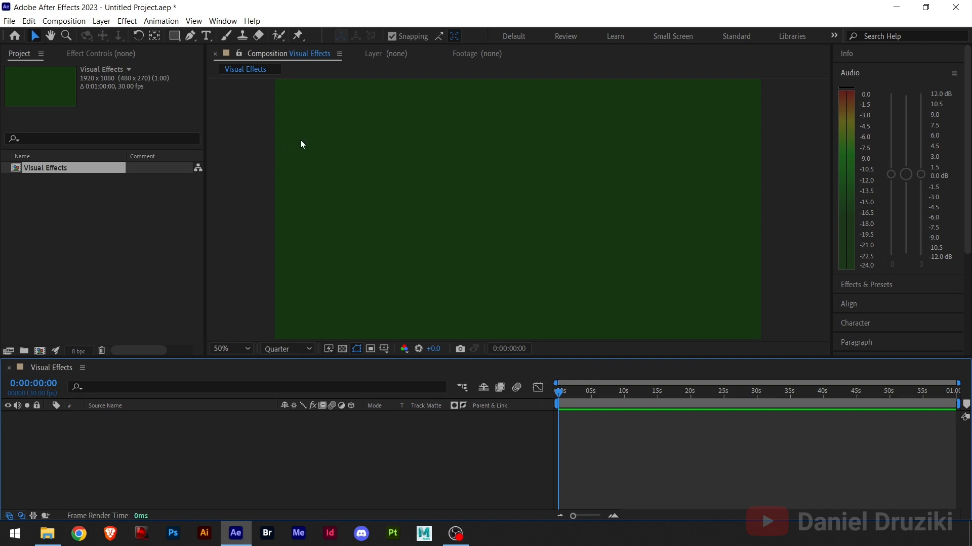
Add a text layer reading "CC Ball Action" in the upper part of the composition
{"action": "left_click", "coordinate": [206, 36]}
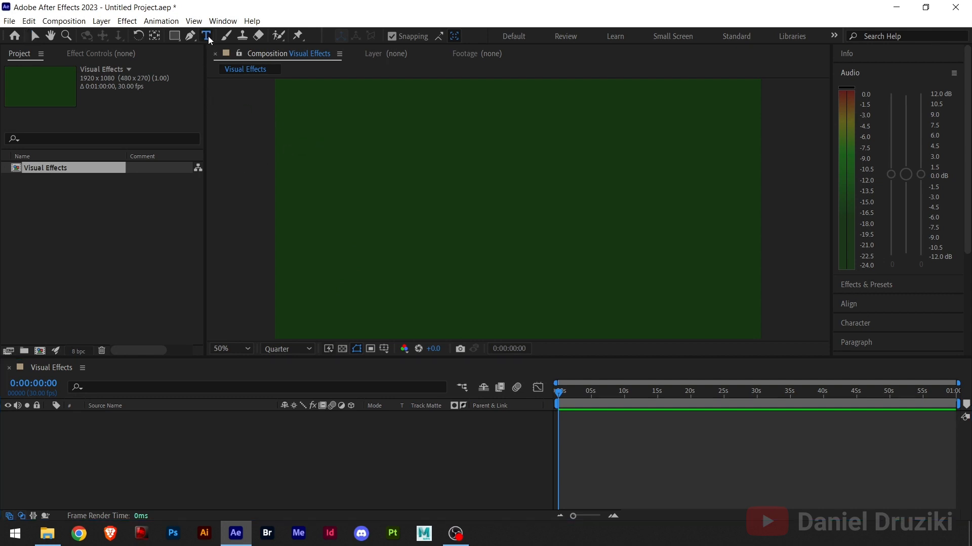
{"action": "left_click", "coordinate": [418, 169]}
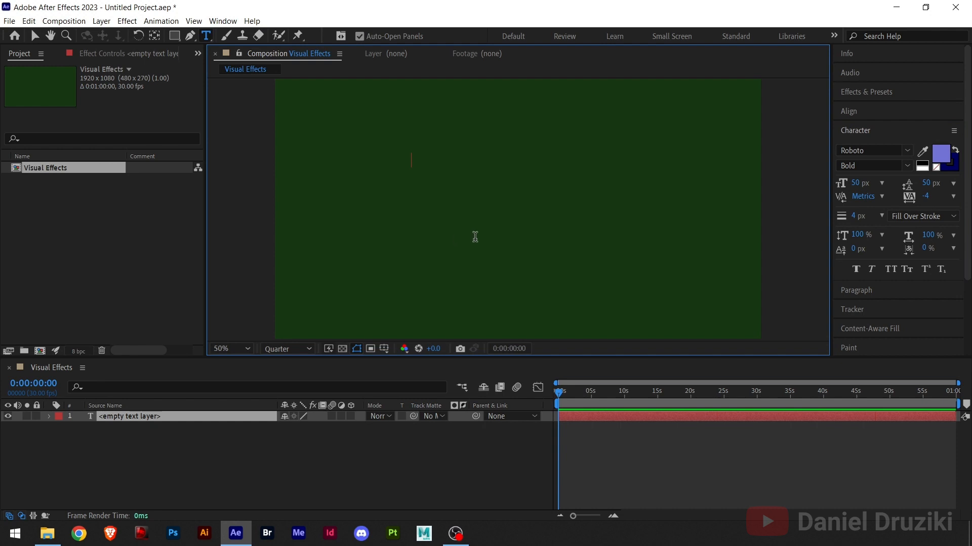
{"action": "type", "text": "CC B"}
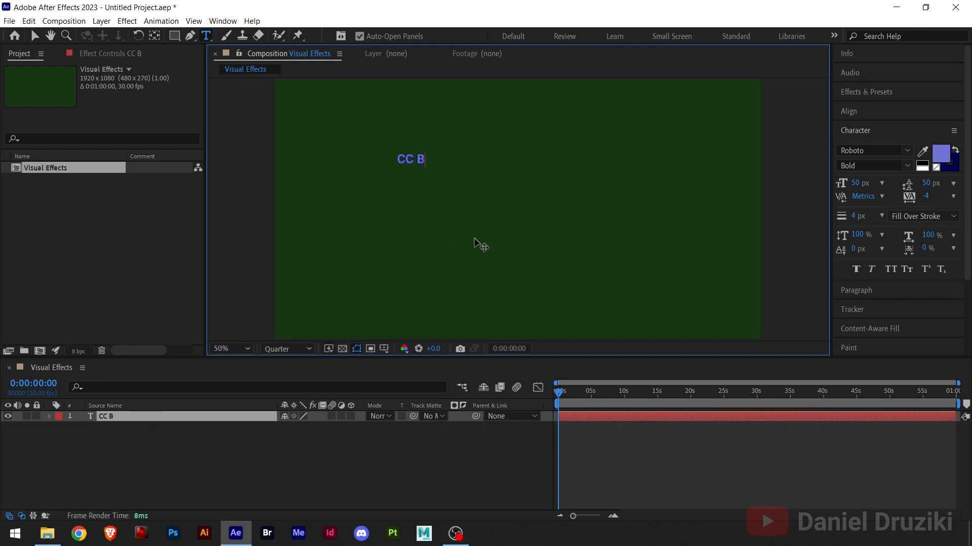
{"action": "type", "text": "all Act"}
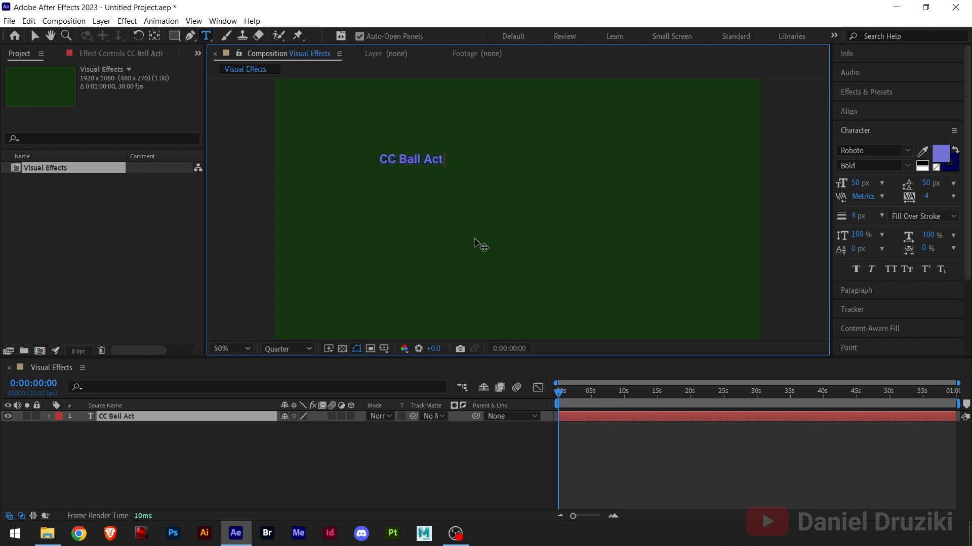
{"action": "type", "text": "ion"}
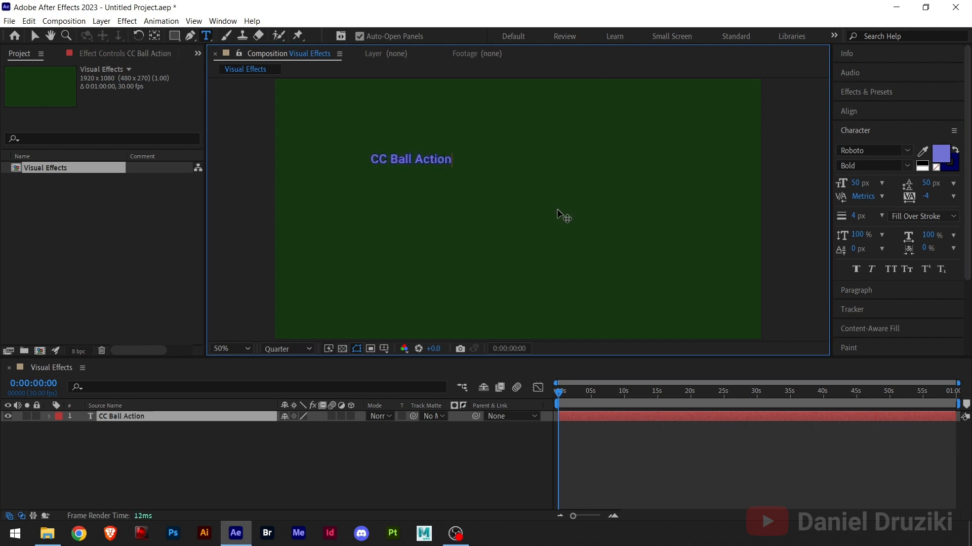
Enlarge the title text to 154 px and break it into two lines before "Action"
{"action": "key", "text": "ctrl+a"}
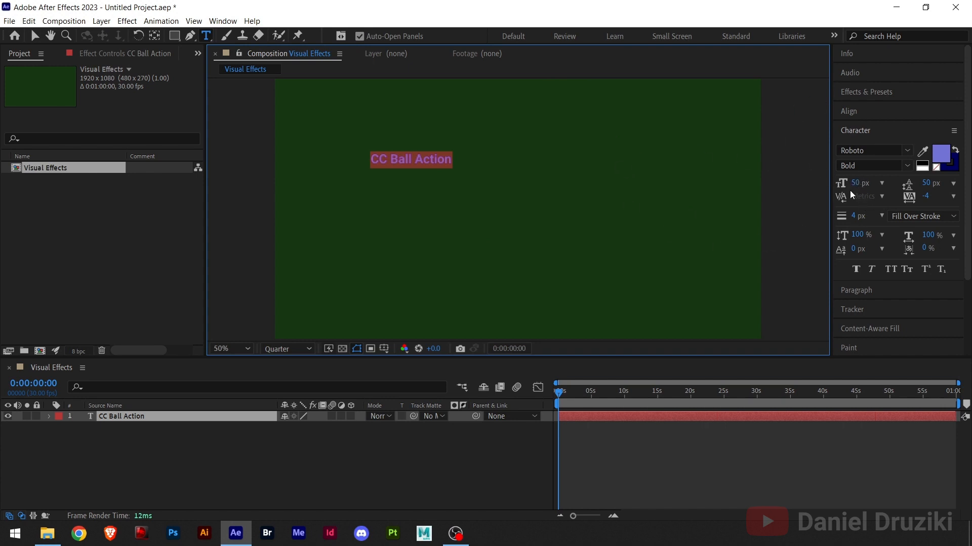
{"action": "left_click_drag", "start_coordinate": [855, 183], "coordinate": [925, 186]}
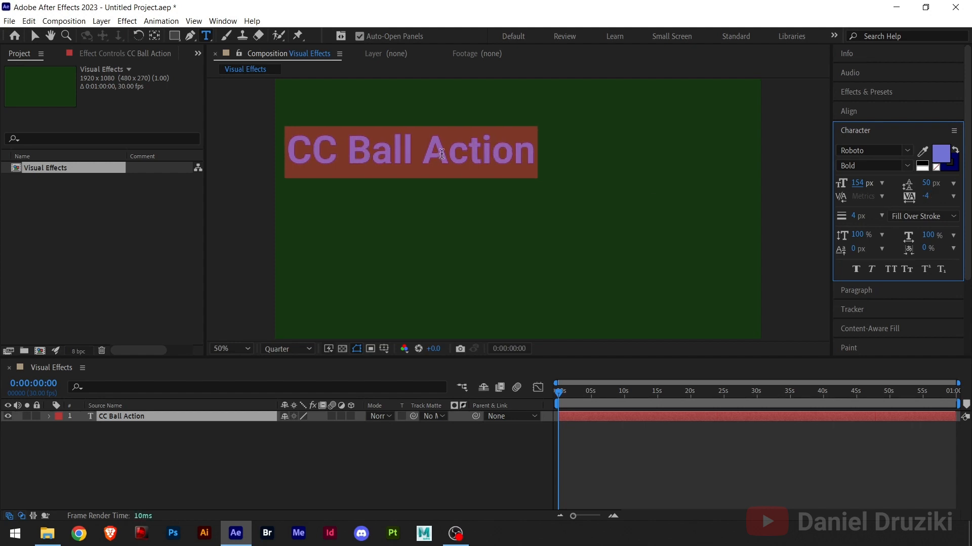
{"action": "left_click", "coordinate": [442, 154]}
{"action": "key", "text": "BackSpace"}
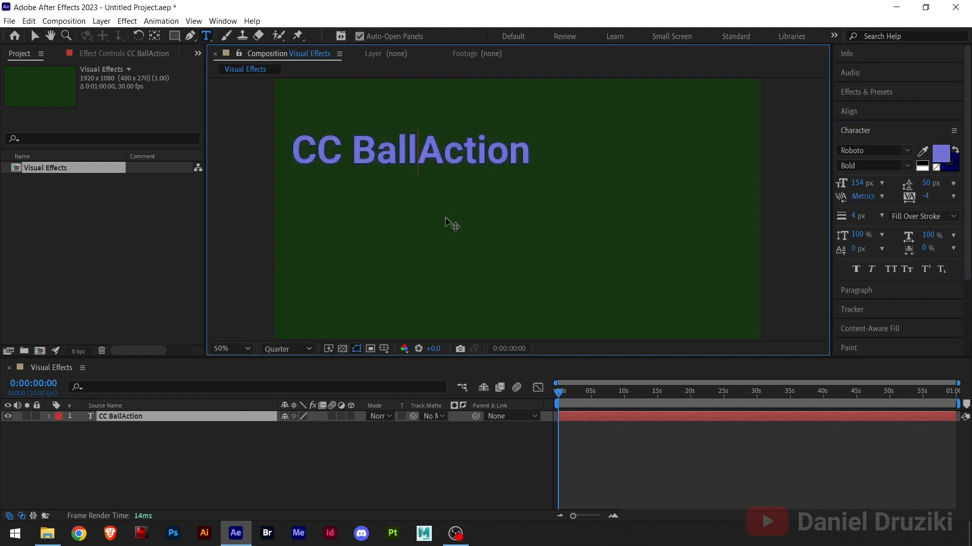
{"action": "key", "text": "Return"}
Set the whole title's font size and leading to 300 px each and finish editing the text
{"action": "key", "text": "ctrl+a"}
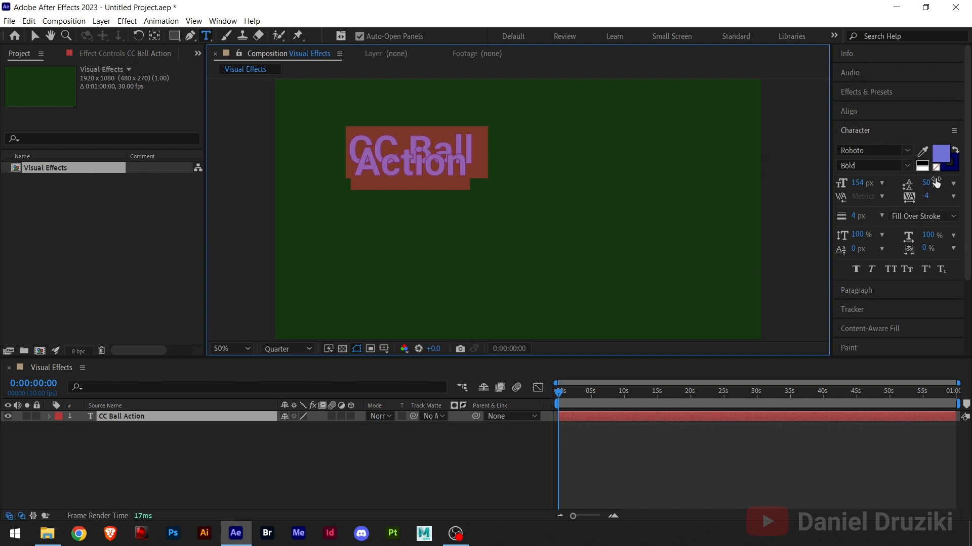
{"action": "left_click_drag", "start_coordinate": [928, 185], "coordinate": [928, 184]}
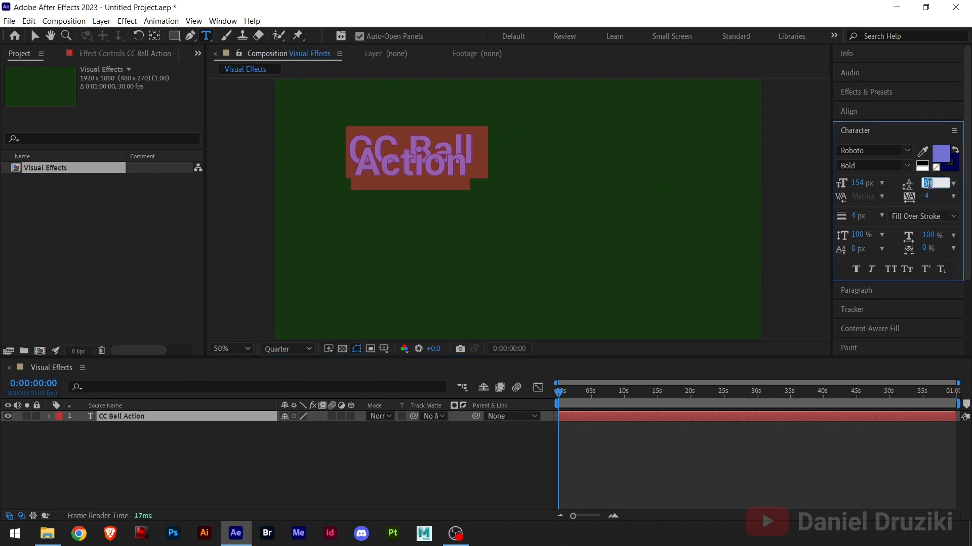
{"action": "left_click", "coordinate": [859, 186]}
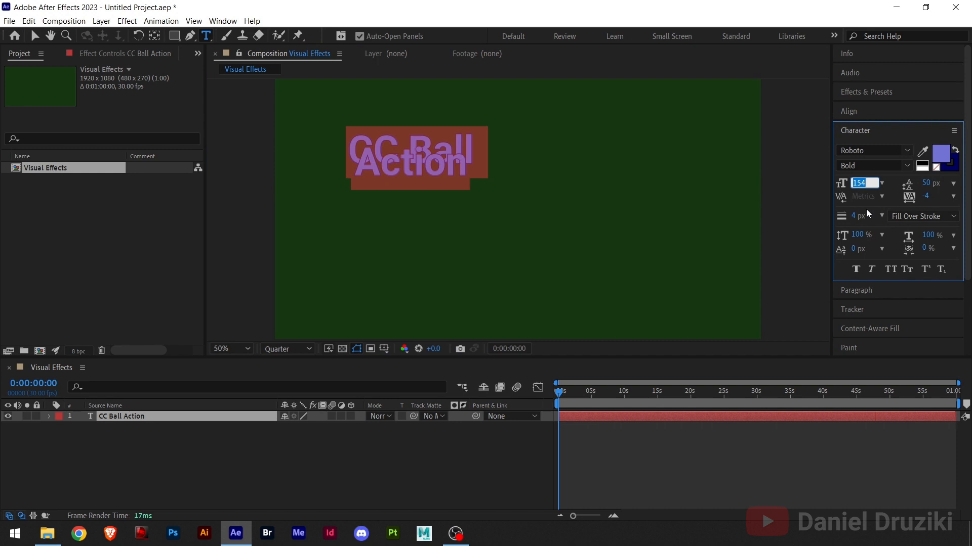
{"action": "type", "text": "300"}
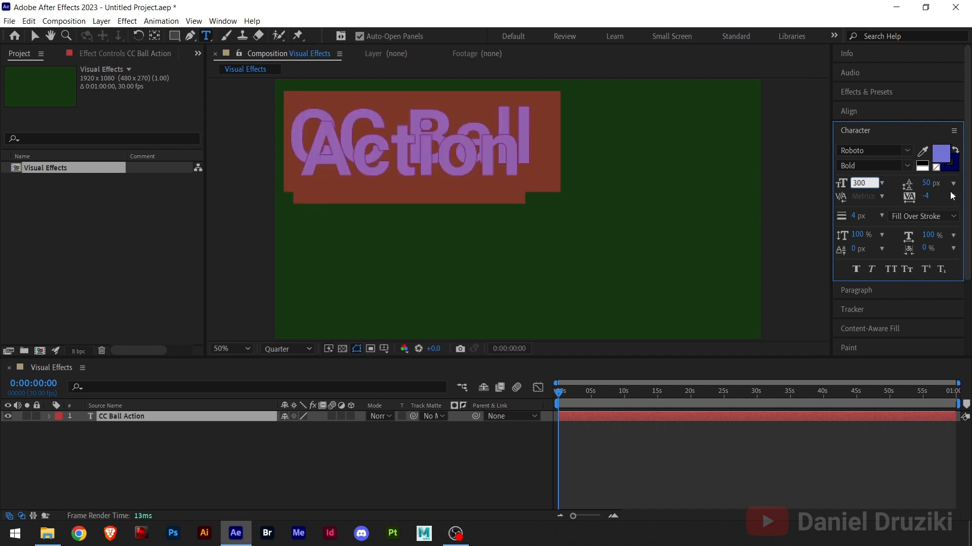
{"action": "left_click", "coordinate": [929, 183]}
{"action": "type", "text": "300"}
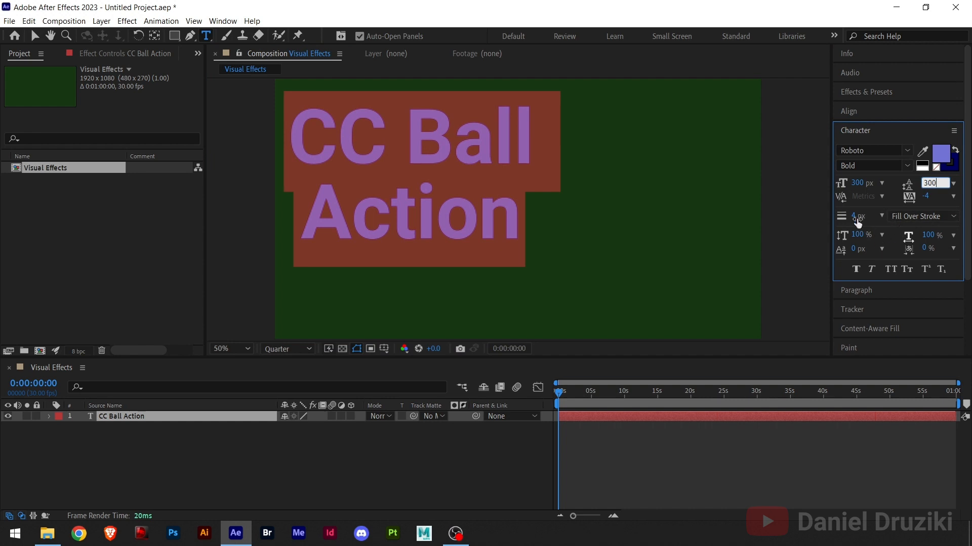
{"action": "left_click", "coordinate": [33, 35]}
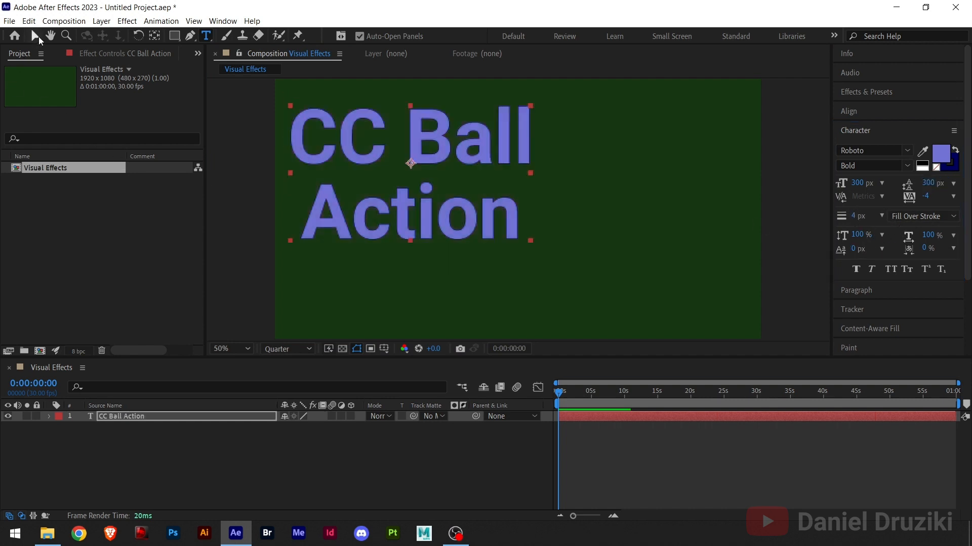
Center the text layer horizontally and vertically in the composition and deselect it
{"action": "left_click", "coordinate": [864, 111]}
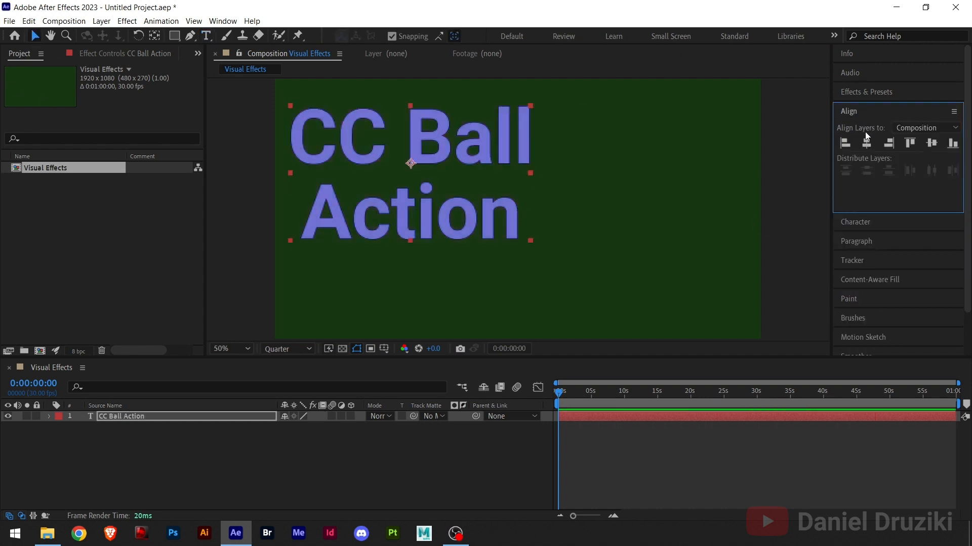
{"action": "left_click", "coordinate": [867, 143]}
{"action": "left_click", "coordinate": [931, 144]}
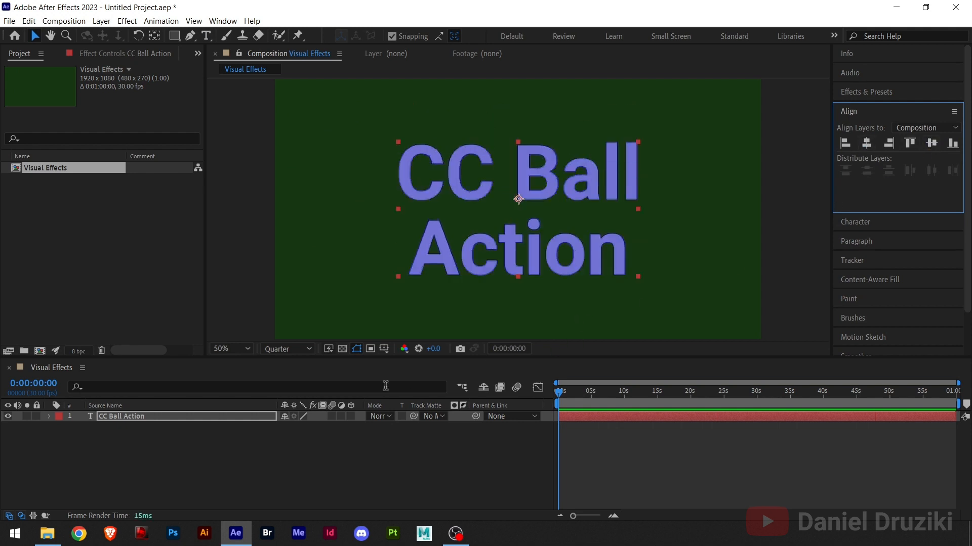
{"action": "left_click", "coordinate": [330, 470]}
{"action": "left_click", "coordinate": [860, 112]}
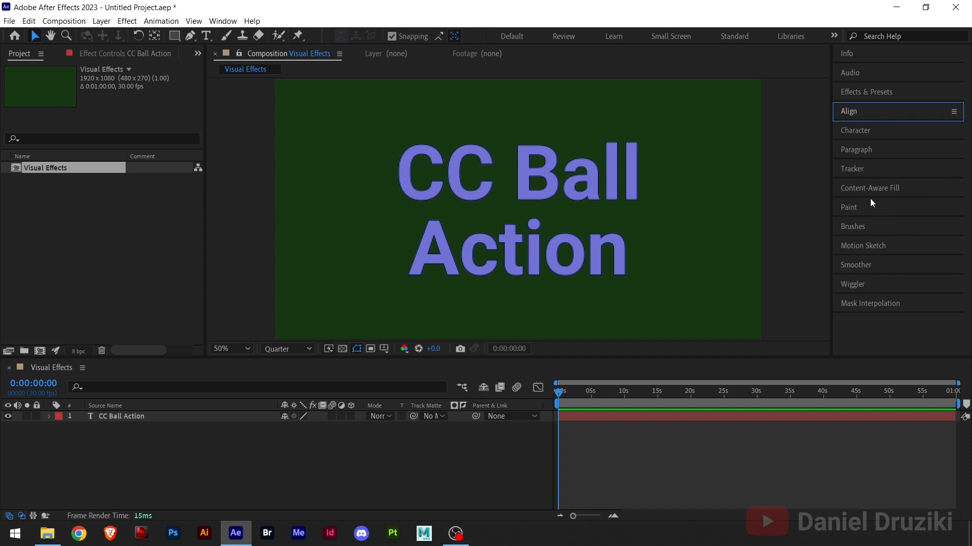
Search the effects for "cc ball" and apply CC Ball Action to the text layer
{"action": "left_click", "coordinate": [862, 94]}
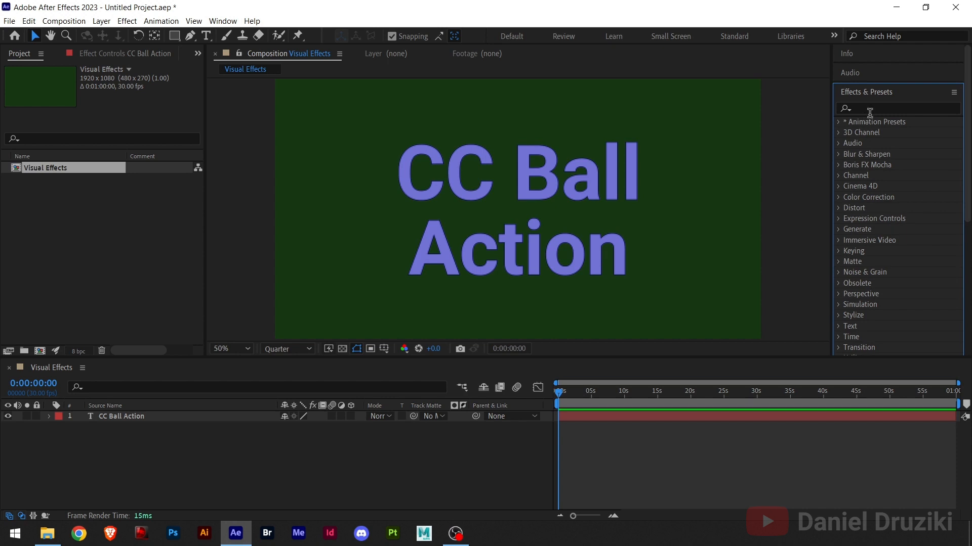
{"action": "left_click", "coordinate": [868, 108]}
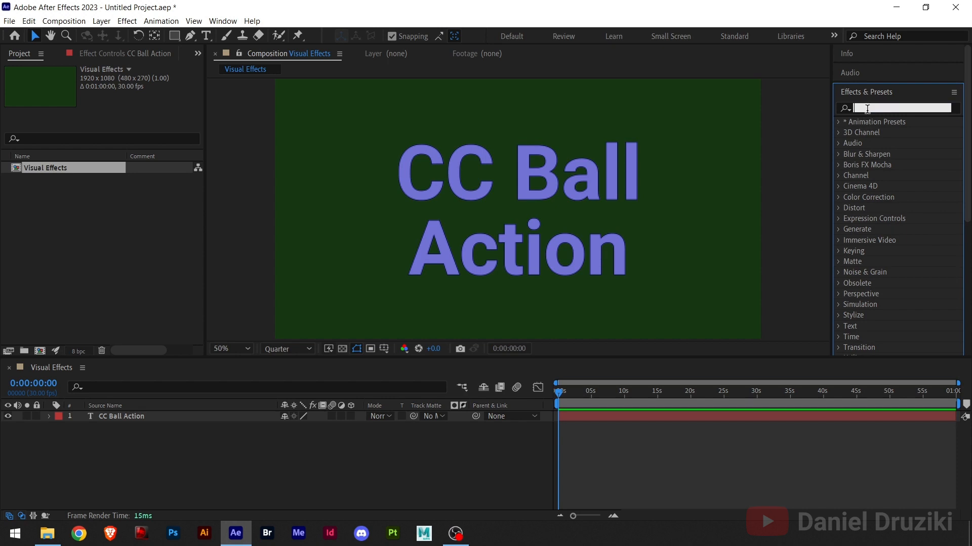
{"action": "type", "text": "cc ball"}
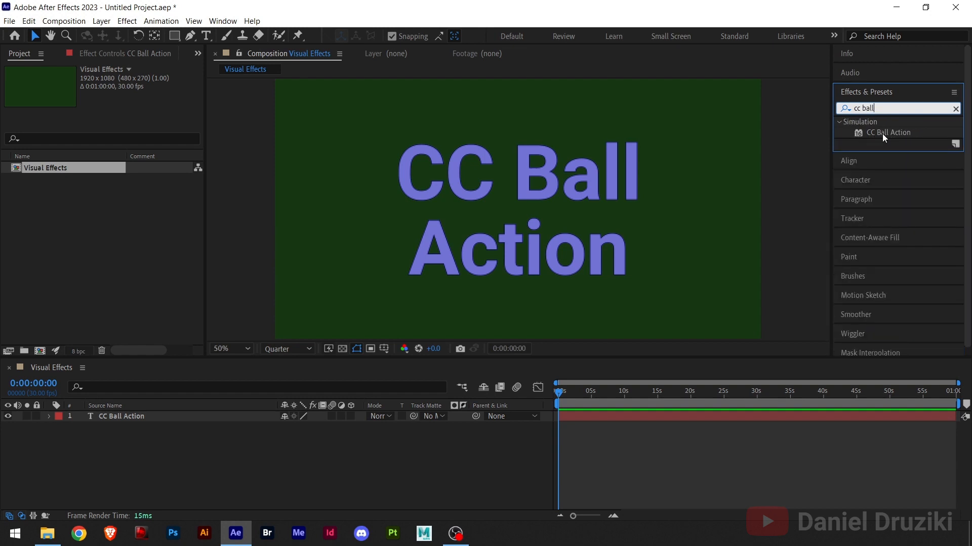
{"action": "left_click_drag", "start_coordinate": [889, 133], "coordinate": [581, 182]}
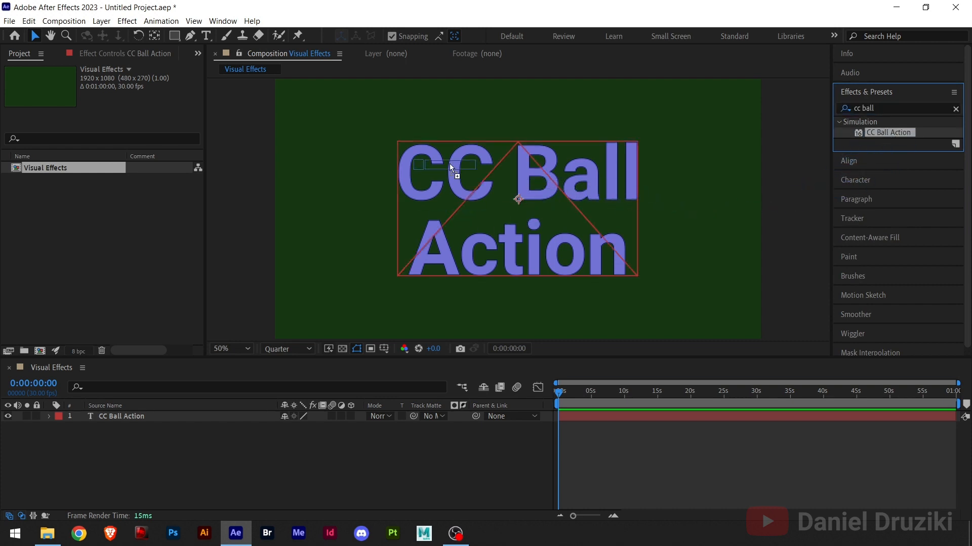
{"action": "left_click_drag", "start_coordinate": [466, 225], "coordinate": [574, 178]}
{"action": "left_click_drag", "start_coordinate": [470, 214], "coordinate": [160, 418]}
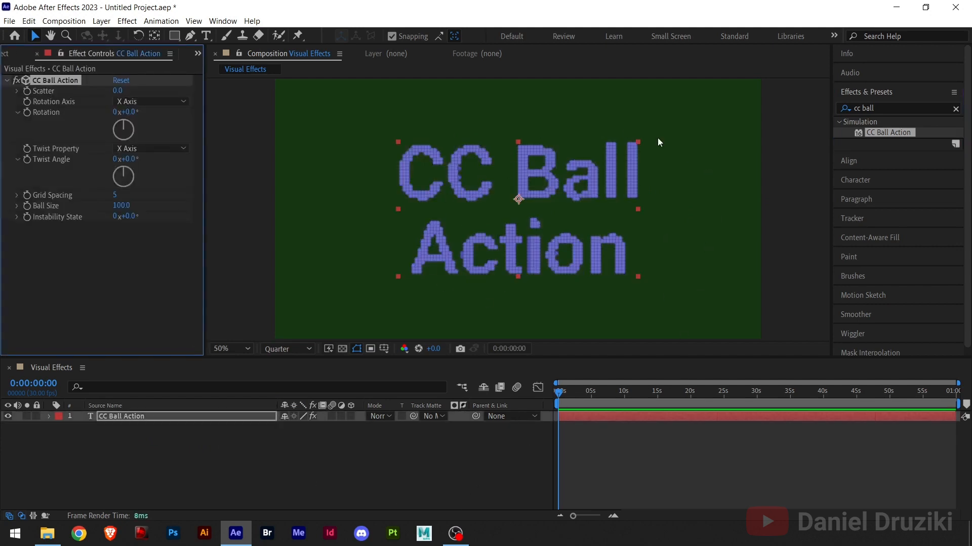
Show the text's character settings and set the composition preview resolution to Full
{"action": "left_click", "coordinate": [875, 94]}
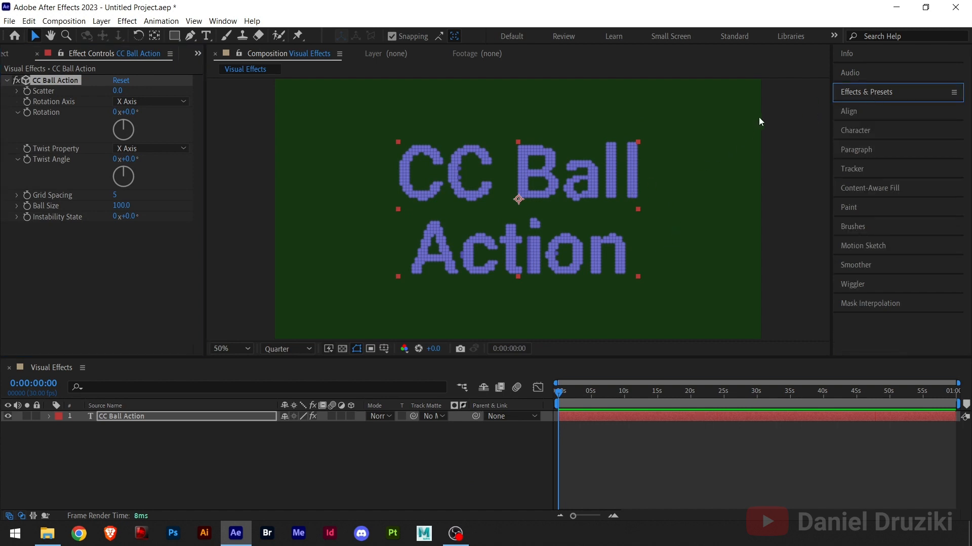
{"action": "left_click", "coordinate": [852, 132]}
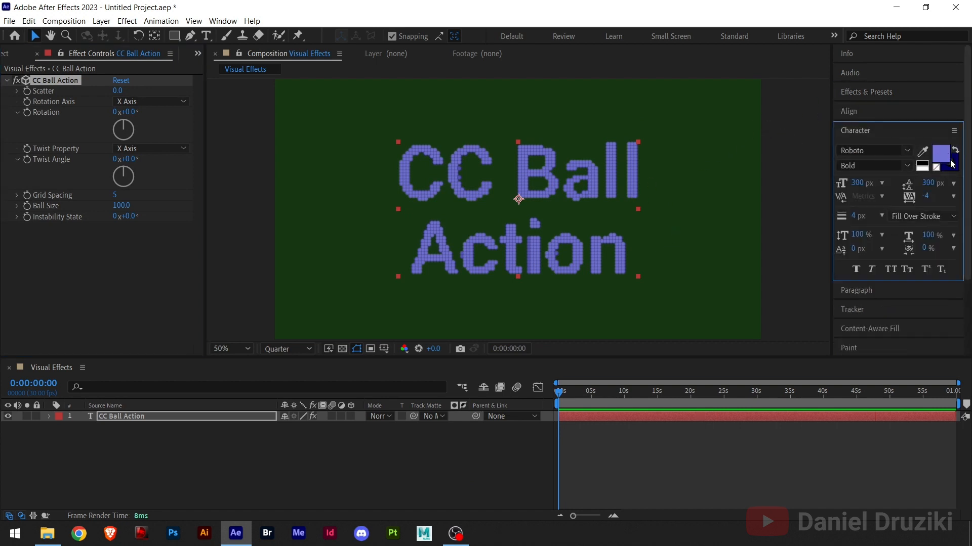
{"action": "scroll", "coordinate": [551, 180], "scroll_direction": "up", "scroll_amount": 4}
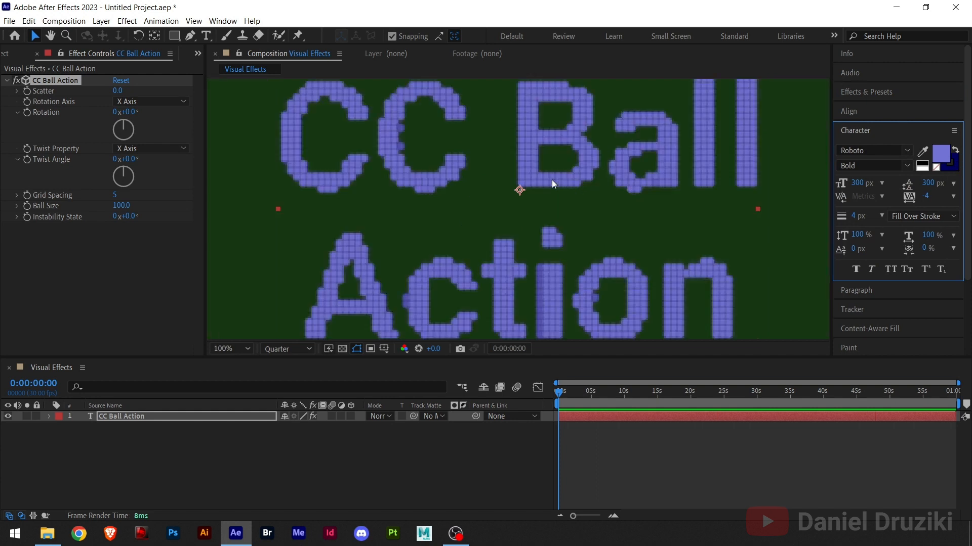
{"action": "left_click", "coordinate": [272, 351]}
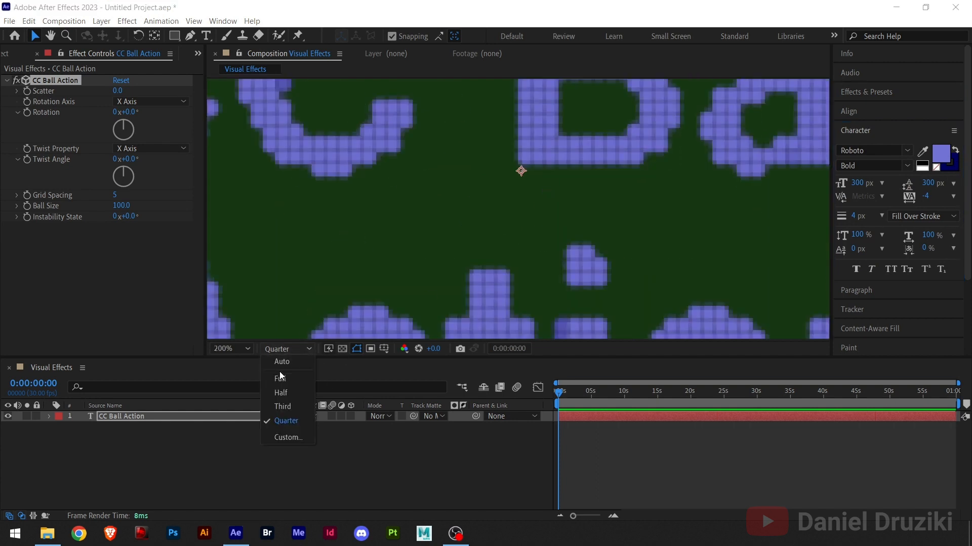
{"action": "left_click", "coordinate": [280, 377]}
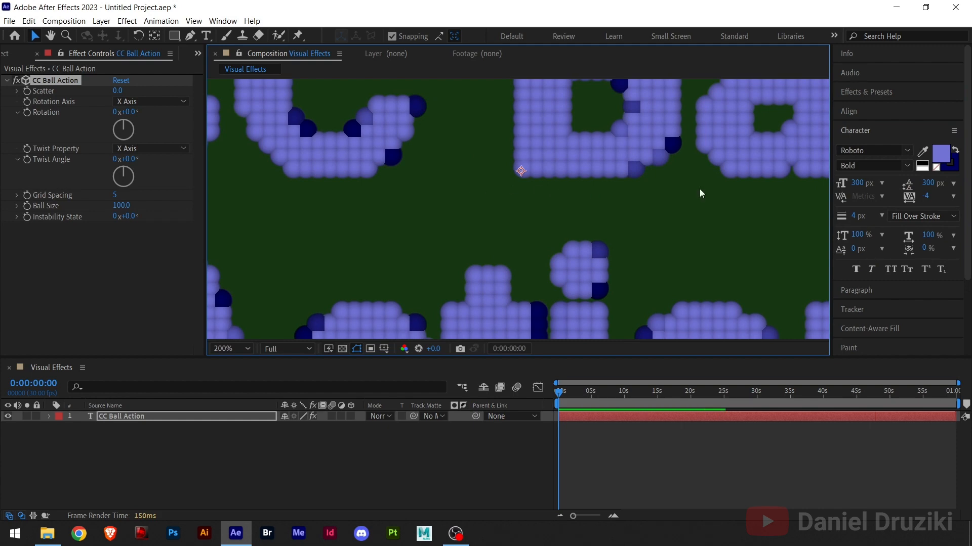
Remove the dark blue stroke from the title text, keeping only its fill
{"action": "left_click_drag", "start_coordinate": [402, 209], "coordinate": [430, 257]}
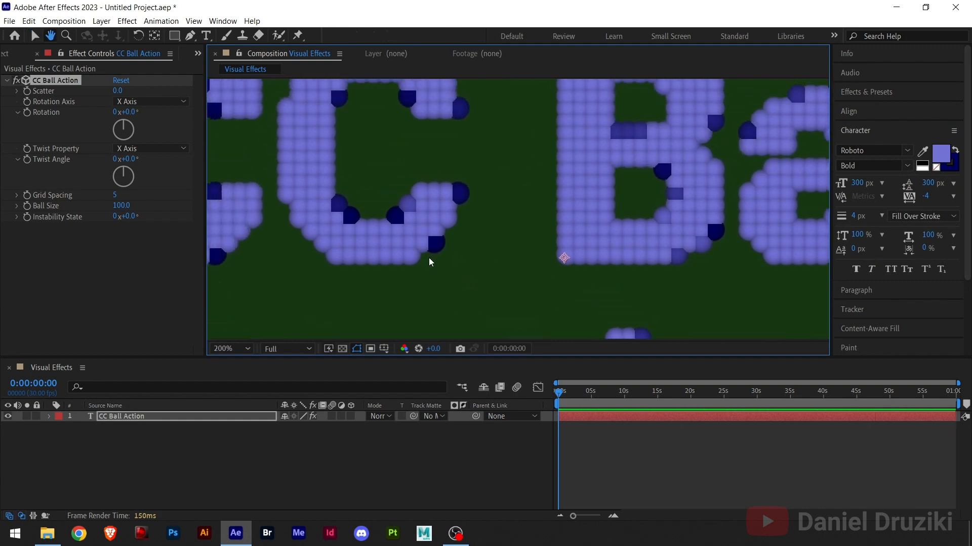
{"action": "left_click", "coordinate": [956, 170]}
{"action": "left_click", "coordinate": [936, 169]}
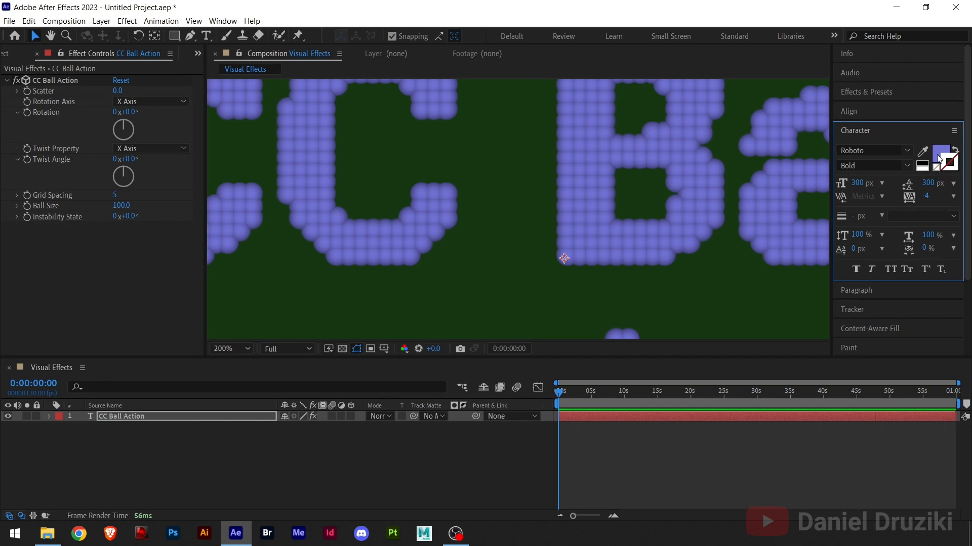
{"action": "left_click", "coordinate": [939, 153]}
Change the title text's fill color to golden yellow DBB943
{"action": "left_click", "coordinate": [938, 154]}
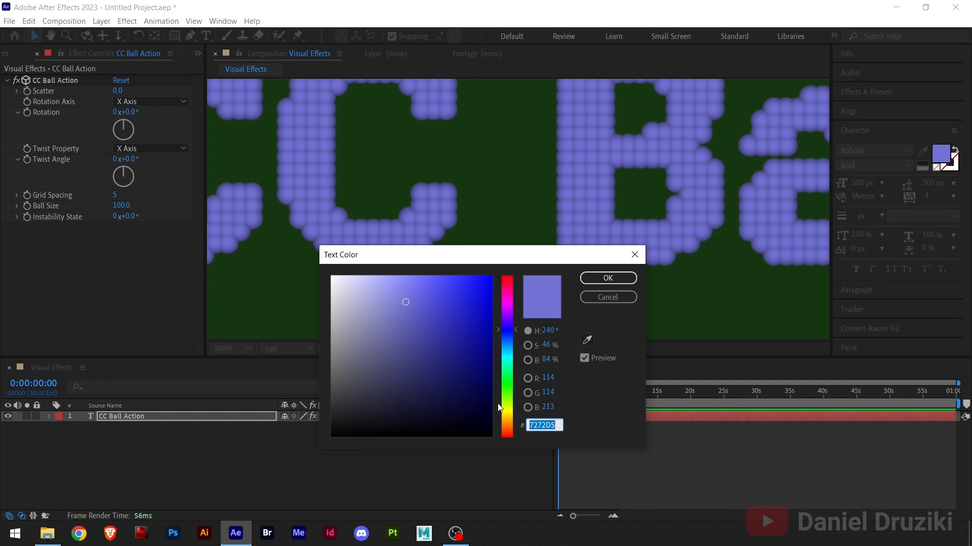
{"action": "mouse_move", "coordinate": [508, 346]}
{"action": "left_mouse_down"}
{"action": "mouse_move", "coordinate": [512, 424]}
{"action": "mouse_move", "coordinate": [512, 416]}
{"action": "left_mouse_up"}
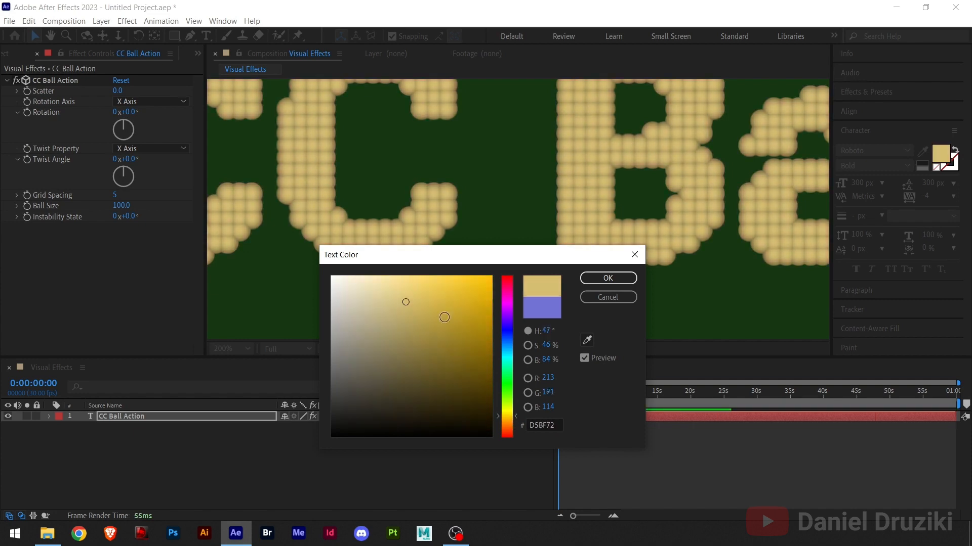
{"action": "left_click", "coordinate": [456, 313]}
{"action": "left_click_drag", "start_coordinate": [456, 312], "coordinate": [444, 299]}
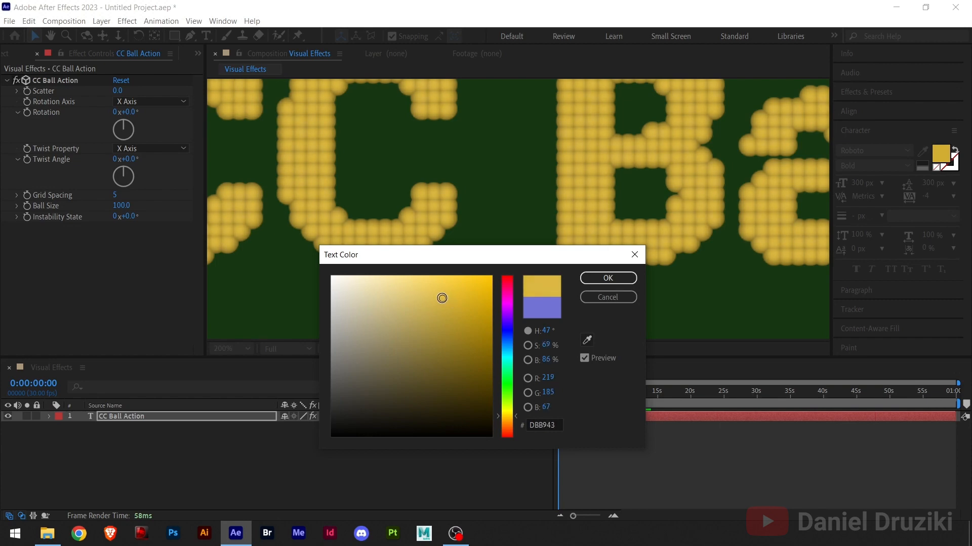
{"action": "left_click", "coordinate": [594, 279]}
{"action": "scroll", "coordinate": [534, 218], "scroll_direction": "down", "scroll_amount": 2}
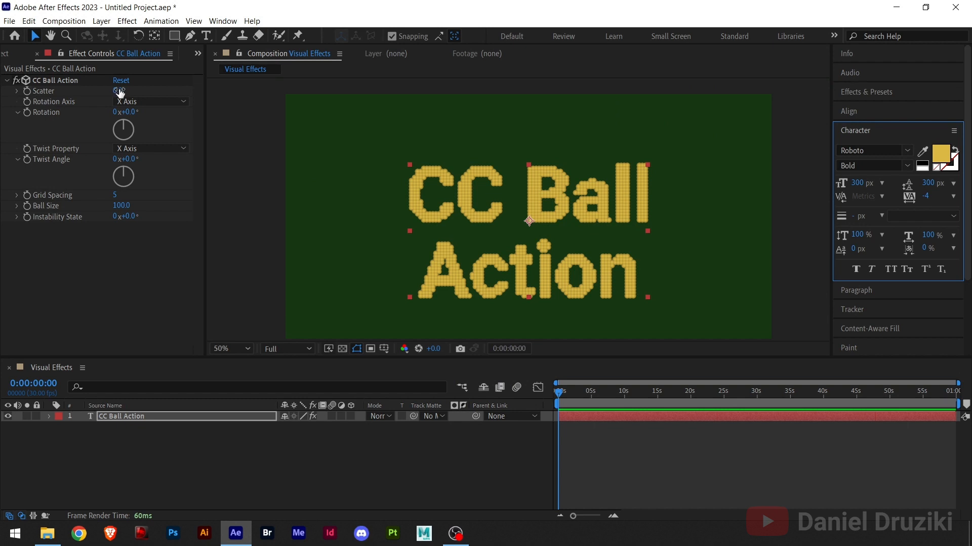
{"action": "left_click", "coordinate": [865, 129]}
{"action": "left_click_drag", "start_coordinate": [515, 241], "coordinate": [522, 222]}
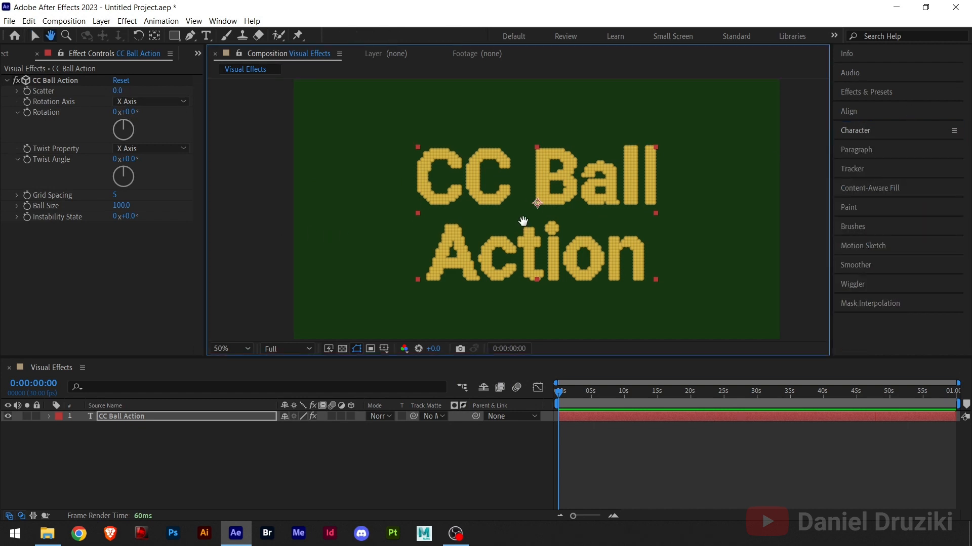
{"action": "left_click", "coordinate": [861, 111]}
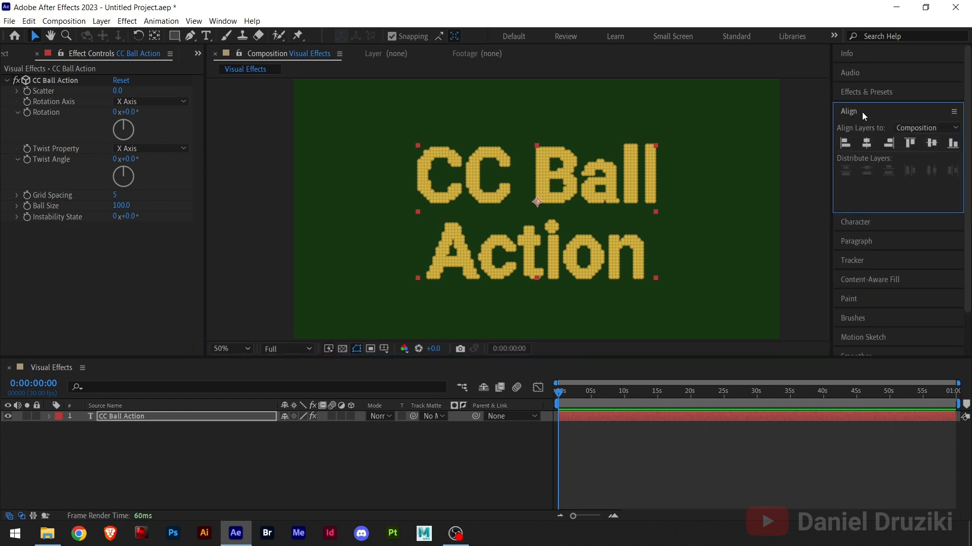
{"action": "left_click", "coordinate": [862, 111]}
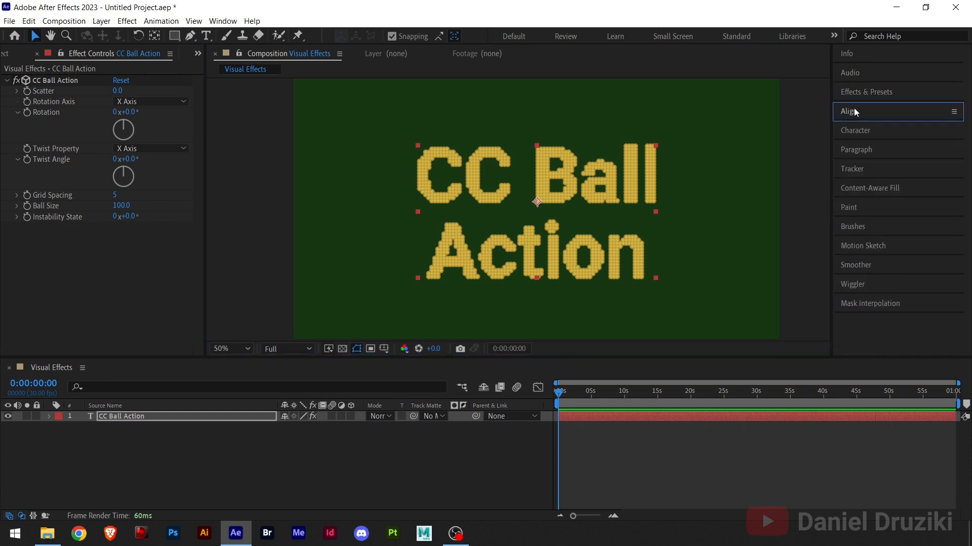
{"action": "left_click", "coordinate": [857, 150]}
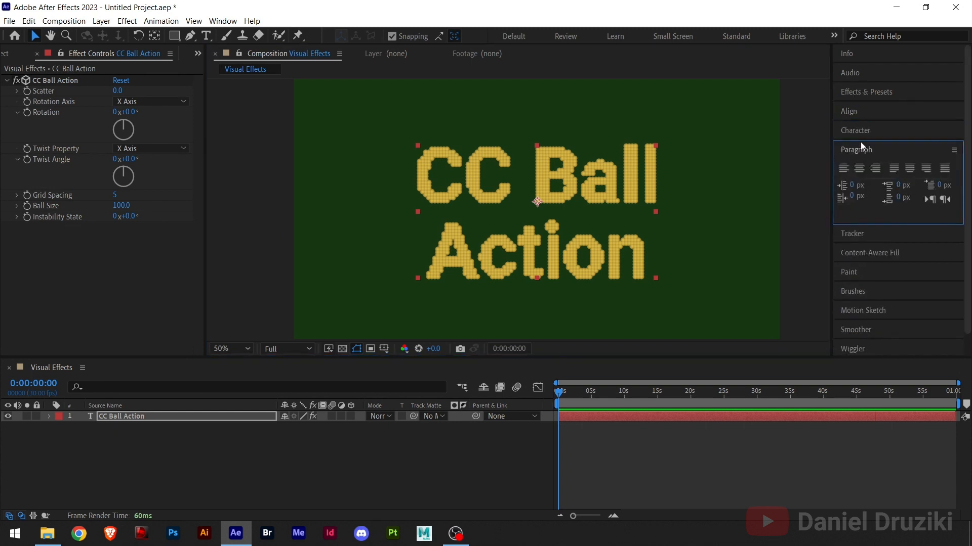
Set both the font size and the leading of the title text to 400 px
{"action": "left_click", "coordinate": [861, 131]}
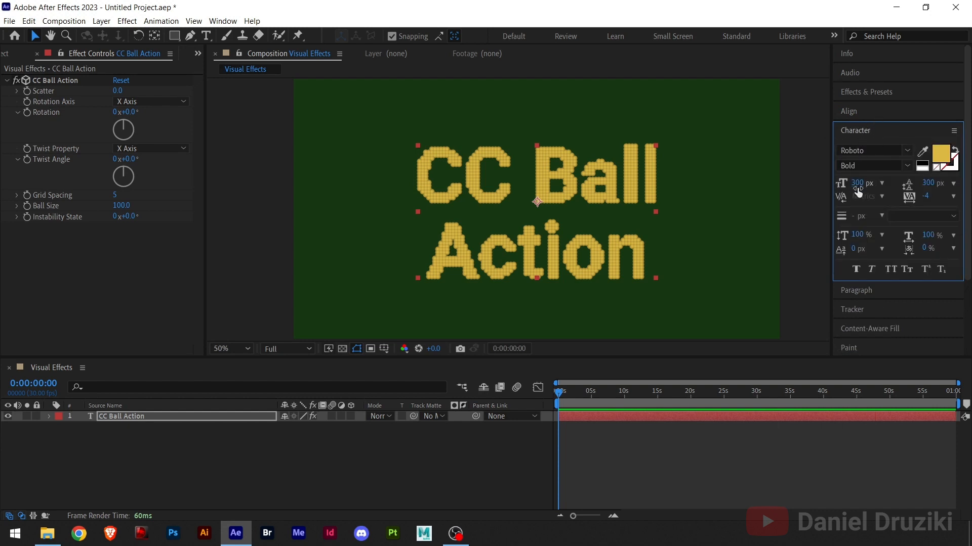
{"action": "type", "text": "400"}
{"action": "key", "text": "Return"}
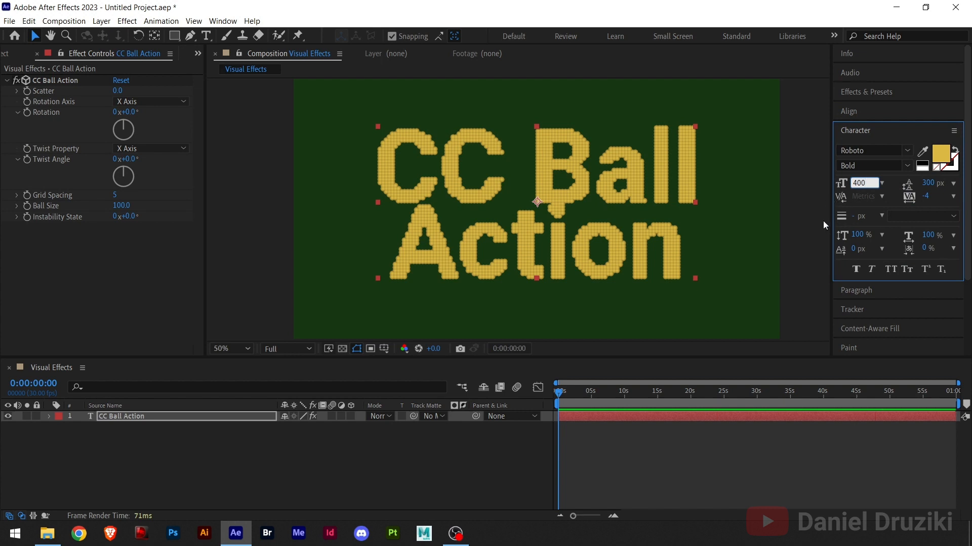
{"action": "left_click", "coordinate": [926, 183]}
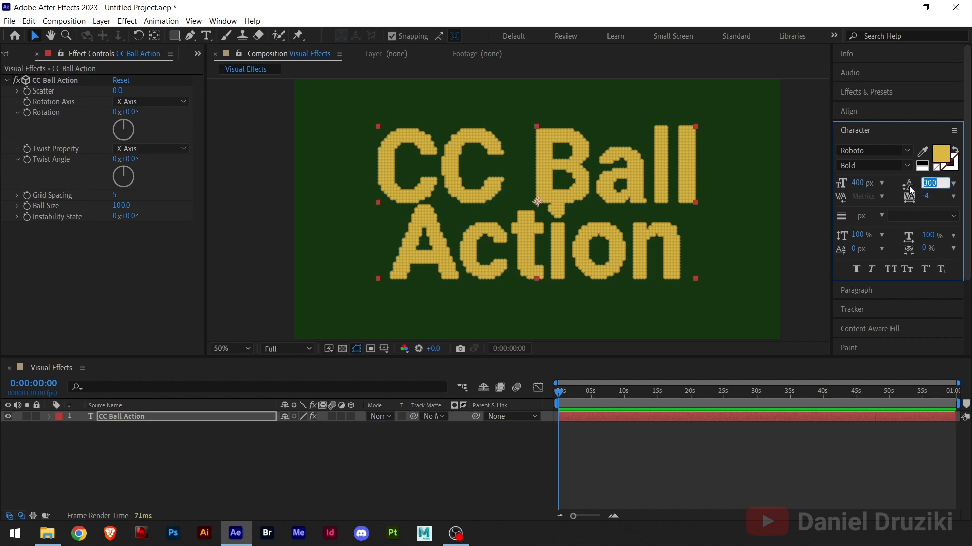
{"action": "type", "text": "400"}
{"action": "key", "text": "Return"}
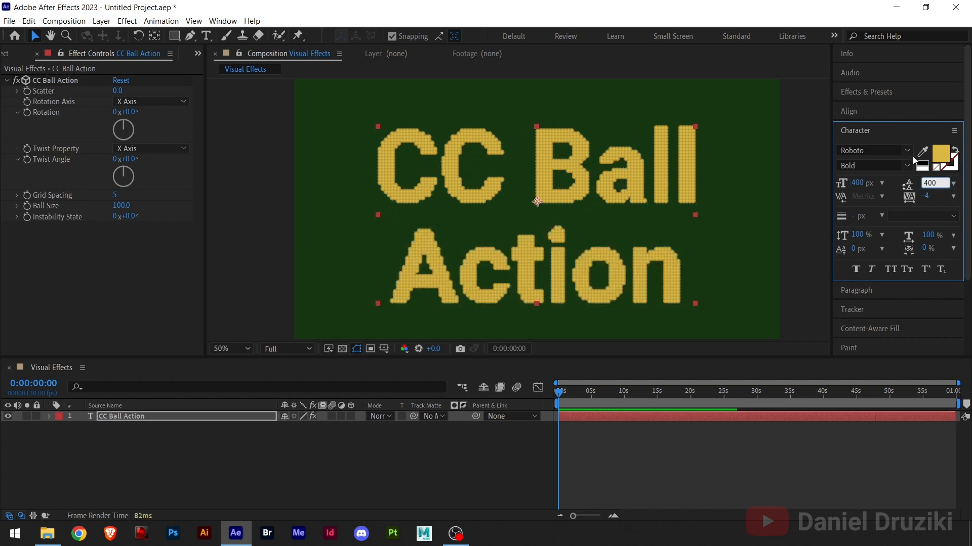
Center the enlarged title text horizontally and vertically in the composition
{"action": "left_click", "coordinate": [867, 131]}
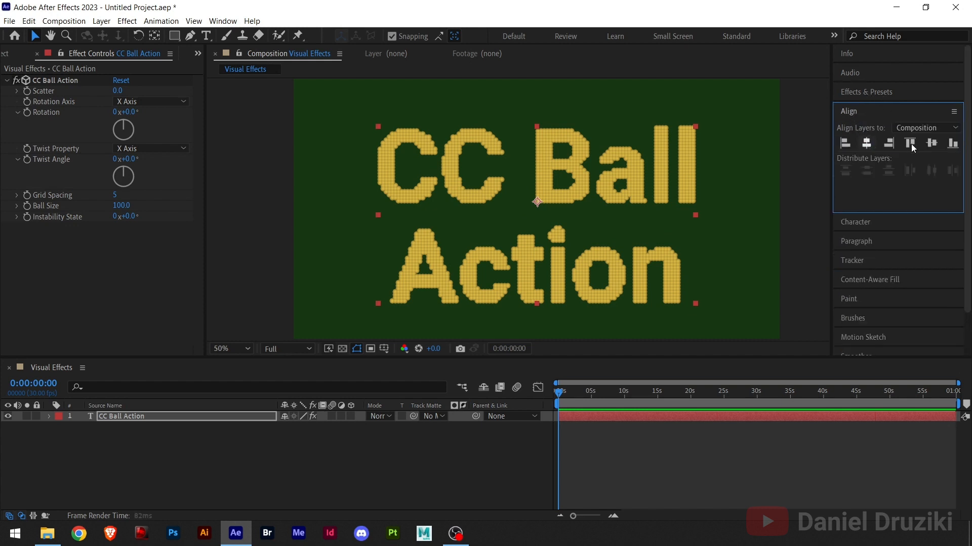
{"action": "left_click", "coordinate": [931, 143]}
{"action": "left_click_drag", "start_coordinate": [591, 234], "coordinate": [613, 226]}
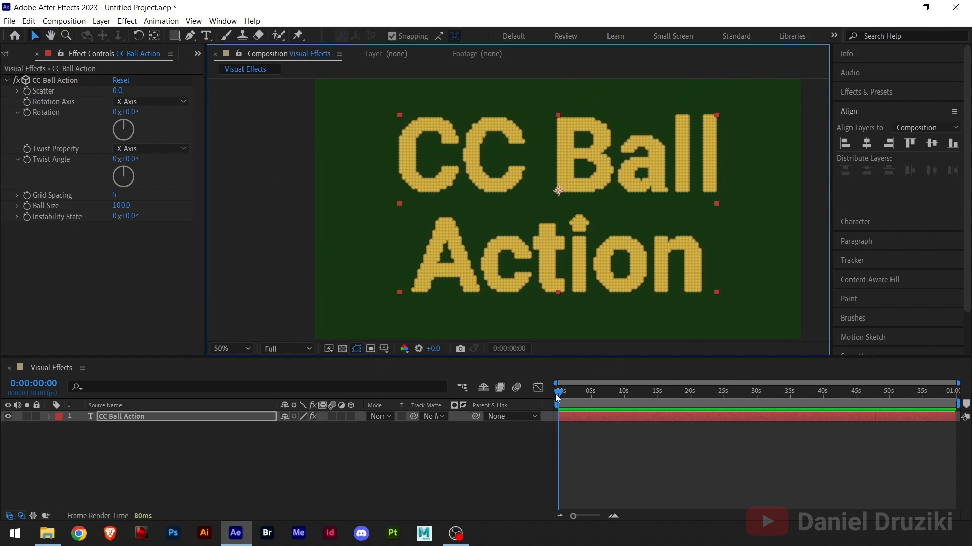
{"action": "left_click_drag", "start_coordinate": [560, 396], "coordinate": [538, 403]}
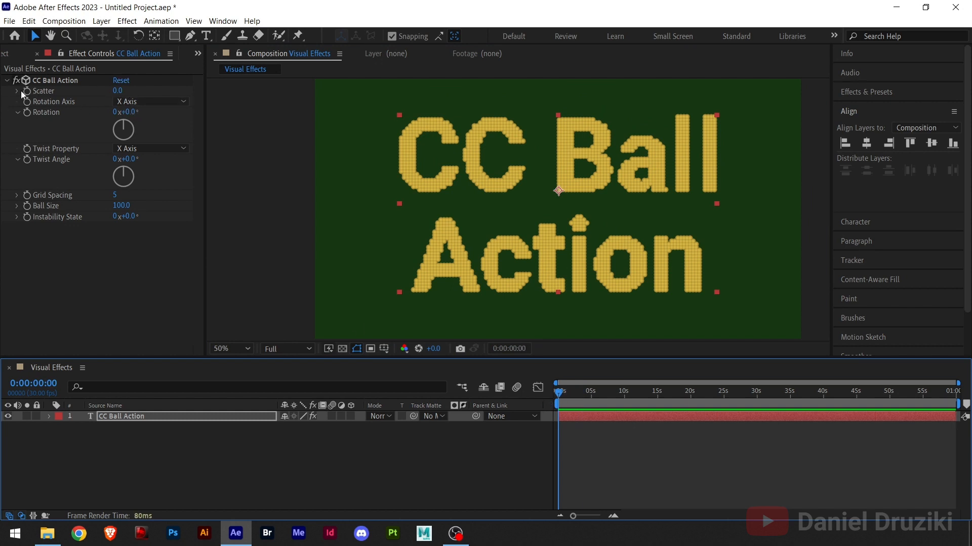
{"action": "left_click", "coordinate": [869, 112]}
{"action": "left_click", "coordinate": [879, 92]}
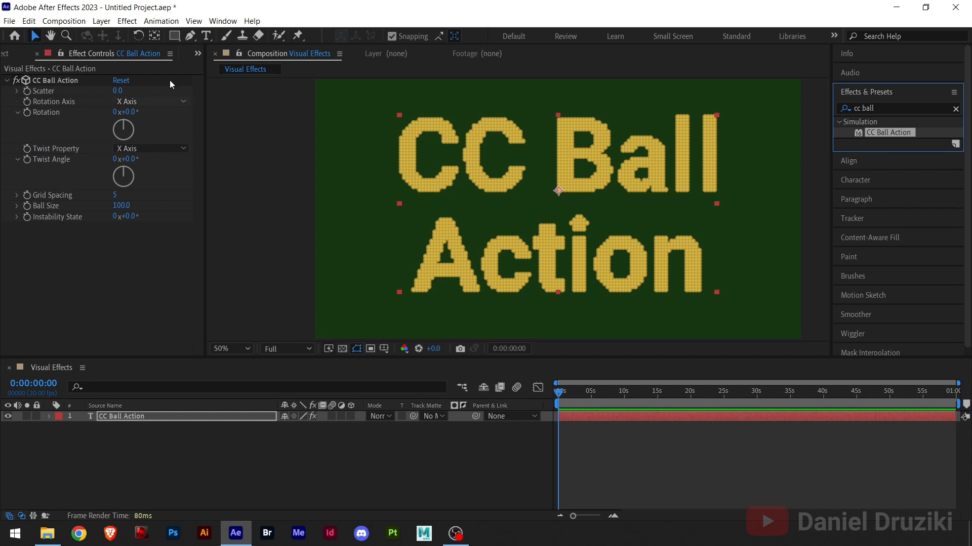
{"action": "left_click", "coordinate": [12, 54]}
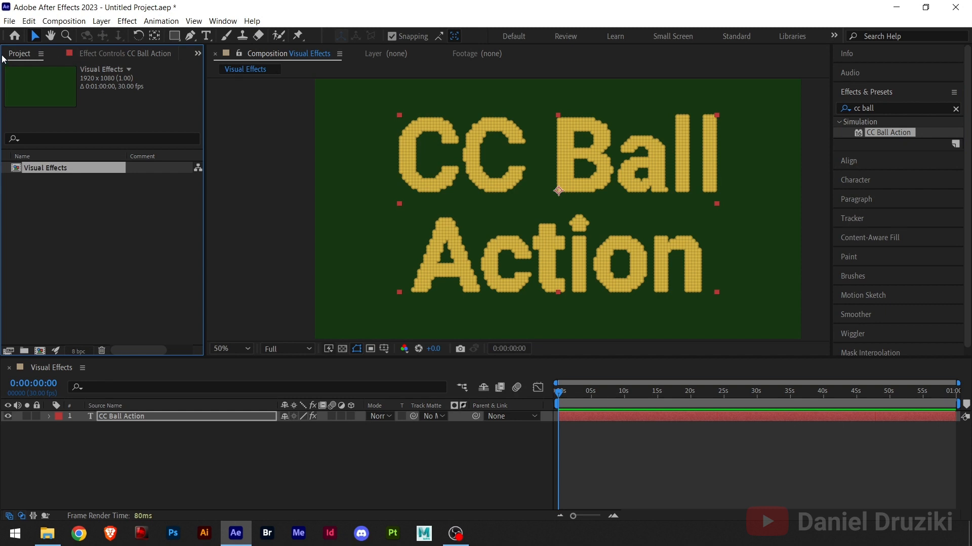
{"action": "left_click", "coordinate": [145, 443]}
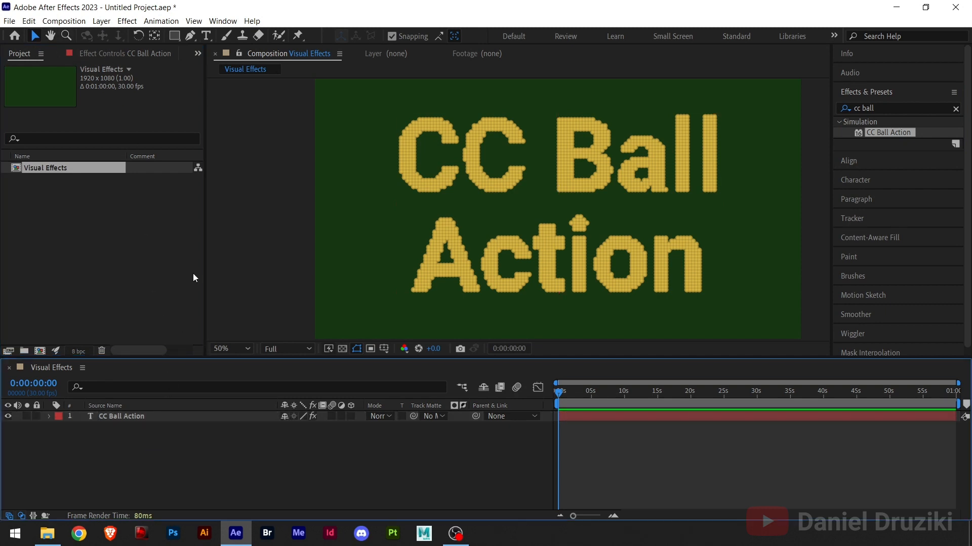
{"action": "left_click", "coordinate": [122, 51]}
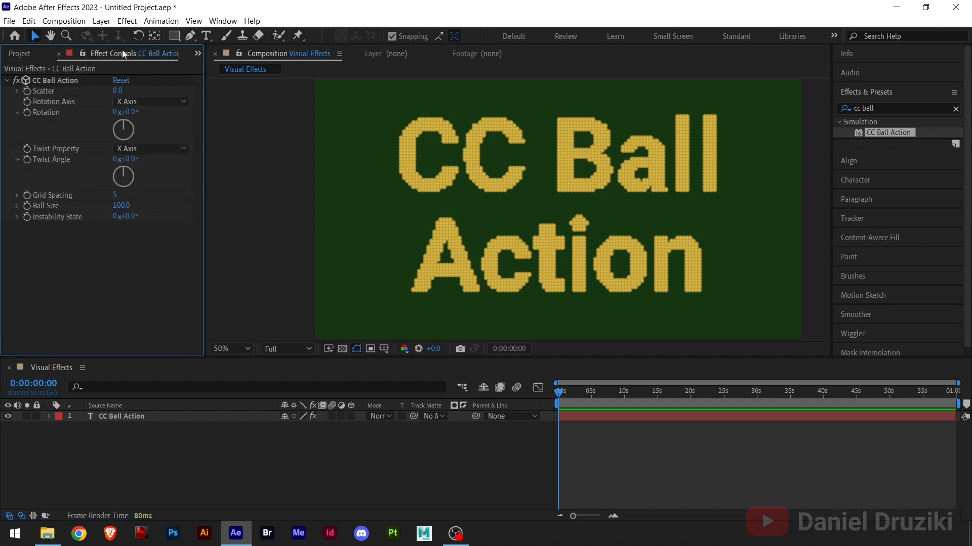
{"action": "left_click", "coordinate": [22, 54]}
{"action": "left_click", "coordinate": [406, 161]}
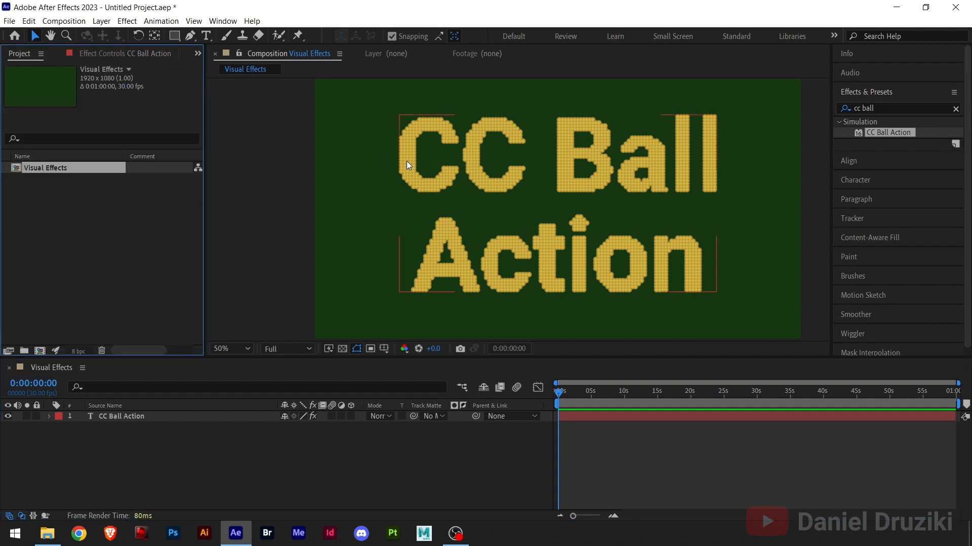
{"action": "left_click", "coordinate": [331, 204]}
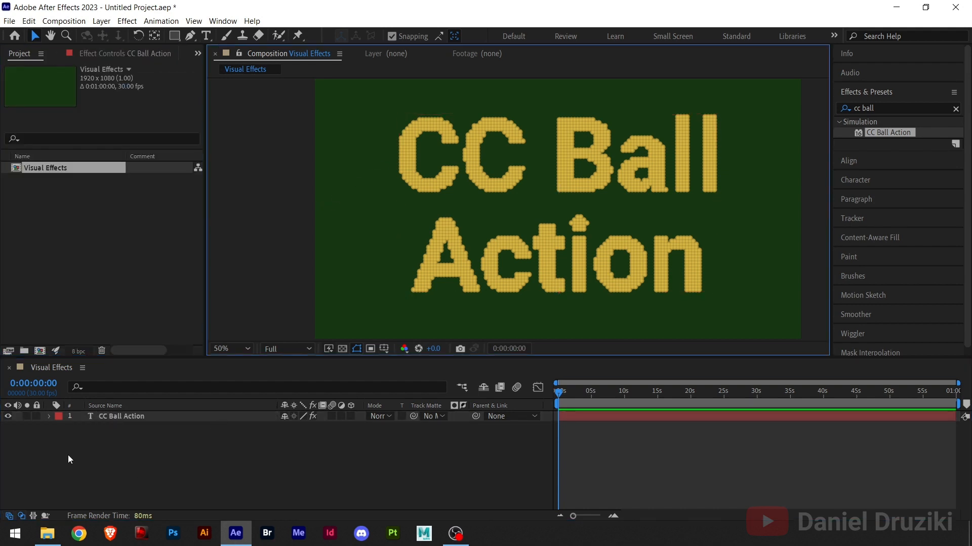
Create a black 1920 x 1080 px solid and place it beneath the text layer as the background
{"action": "right_click", "coordinate": [177, 474]}
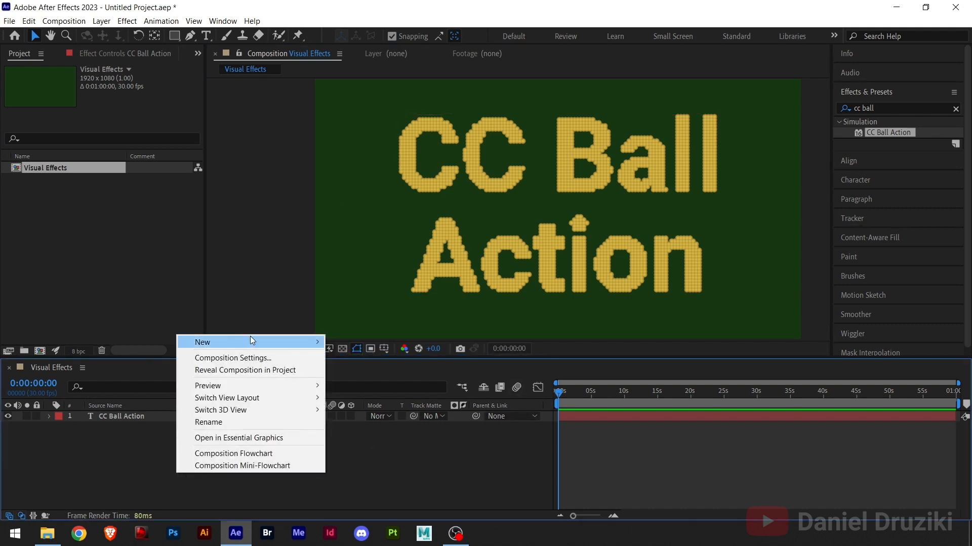
{"action": "mouse_move", "coordinate": [264, 345]}
{"action": "left_click", "coordinate": [375, 374]}
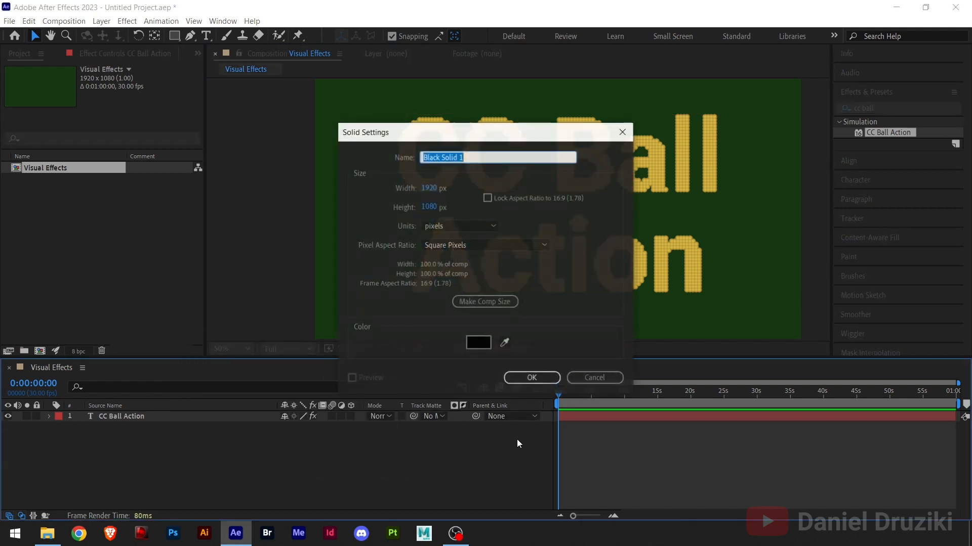
{"action": "left_click", "coordinate": [531, 379]}
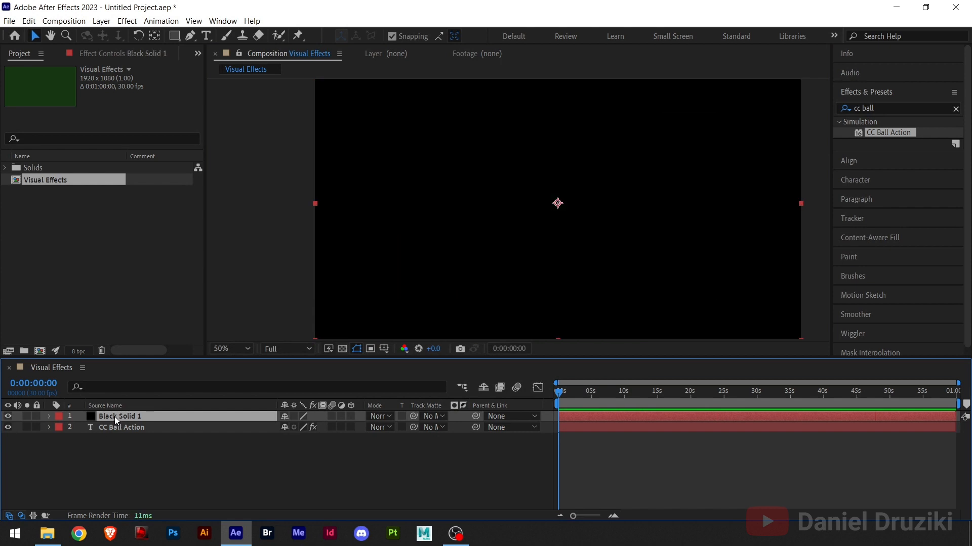
{"action": "left_click_drag", "start_coordinate": [114, 416], "coordinate": [118, 440]}
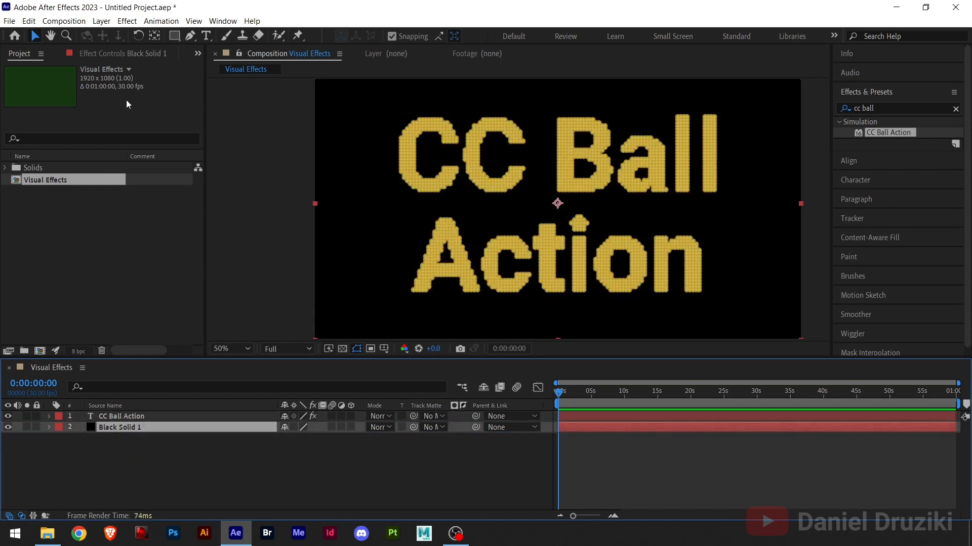
Show the text layer's effect controls and toggle CC Ball Action off and on to compare the title with and without it
{"action": "left_click", "coordinate": [136, 53]}
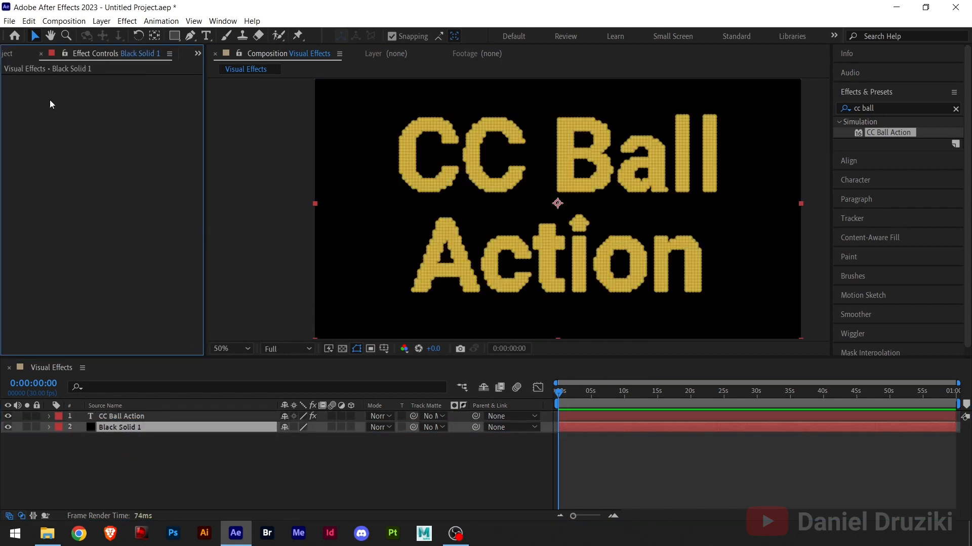
{"action": "left_click", "coordinate": [129, 417]}
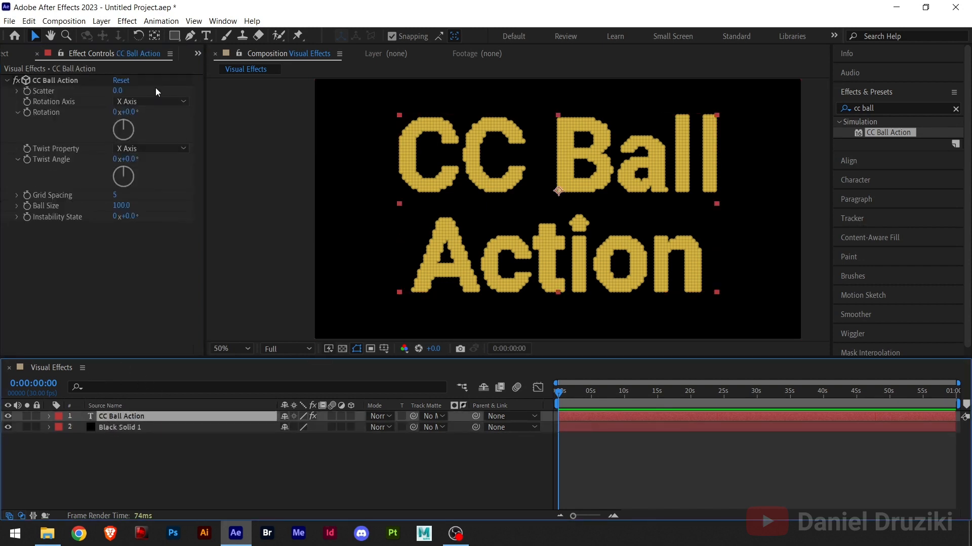
{"action": "left_click", "coordinate": [16, 80]}
{"action": "left_click", "coordinate": [16, 81]}
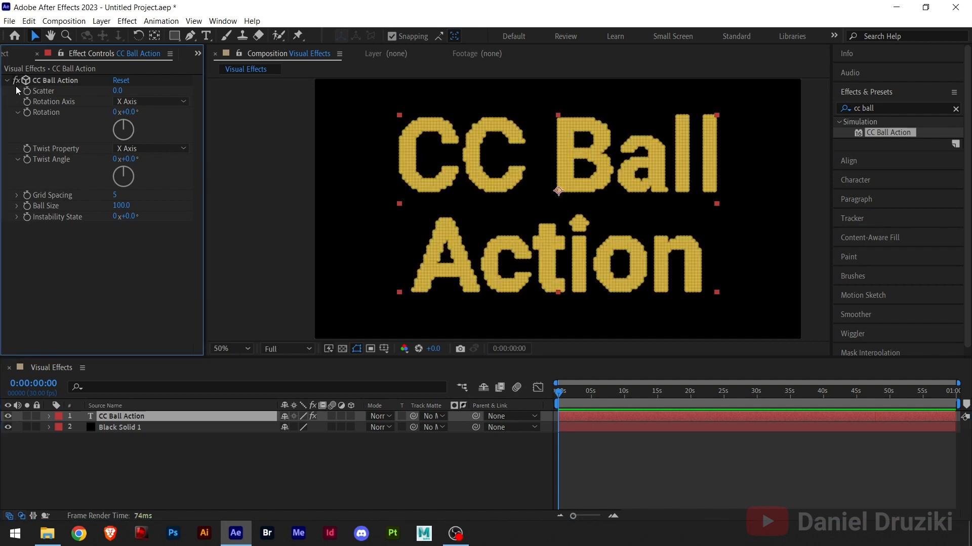
{"action": "left_click", "coordinate": [15, 81]}
{"action": "left_click", "coordinate": [16, 82]}
Try scattering the title's balls with a Scatter value of 60, and reset the property
{"action": "left_click_drag", "start_coordinate": [121, 92], "coordinate": [146, 90]}
{"action": "key", "text": "ctrl+z"}
{"action": "left_click_drag", "start_coordinate": [117, 90], "coordinate": [165, 102]}
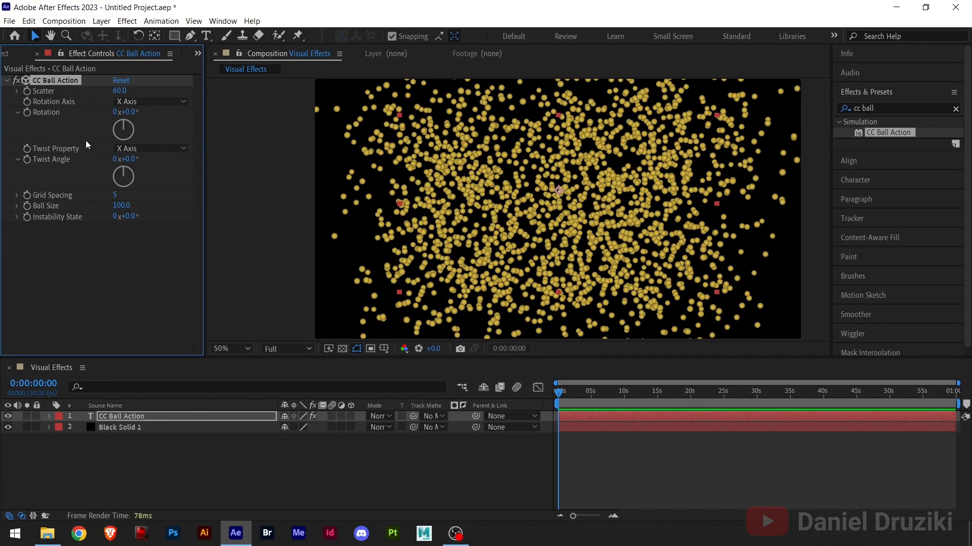
{"action": "right_click", "coordinate": [40, 92]}
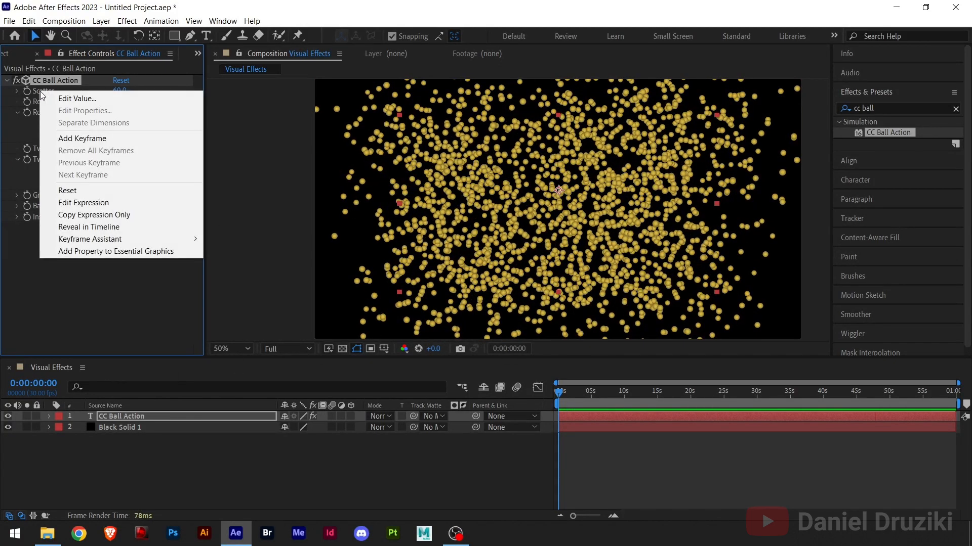
{"action": "left_click", "coordinate": [72, 194]}
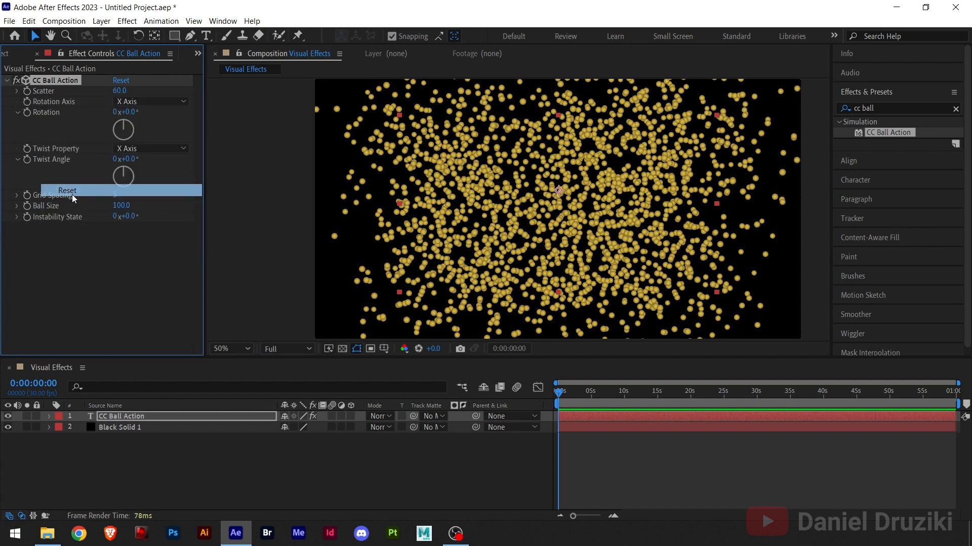
Try raising the Scatter value once more, and set it back to 0
{"action": "left_click_drag", "start_coordinate": [119, 95], "coordinate": [153, 93]}
{"action": "left_click", "coordinate": [121, 91]}
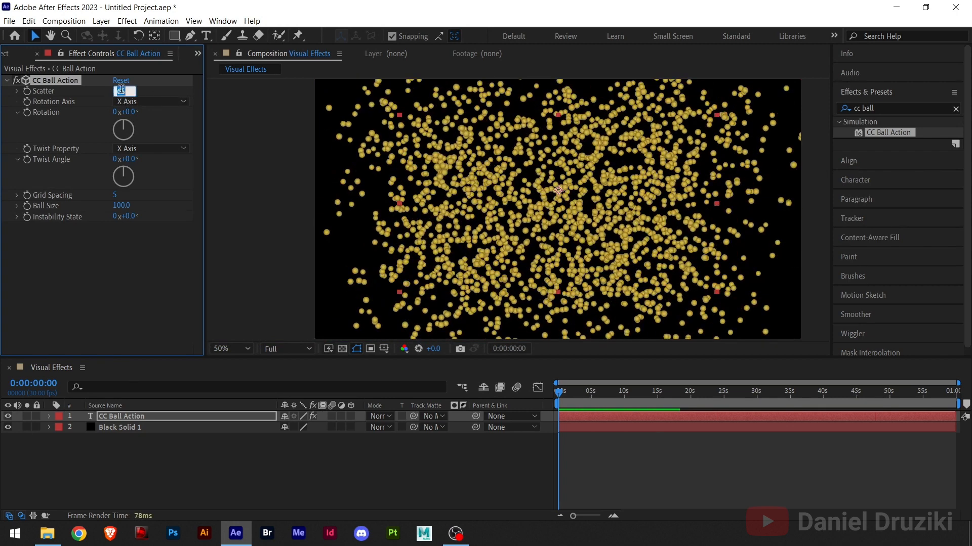
{"action": "type", "text": "0"}
{"action": "key", "text": "Return"}
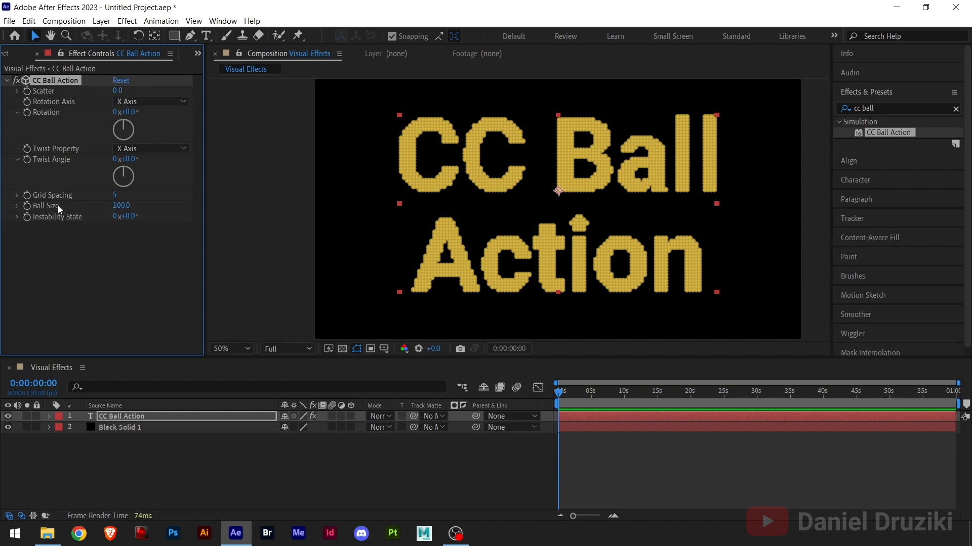
Try a Ball Size of 0 on the CC Ball Action effect, and undo the change
{"action": "left_click", "coordinate": [123, 205]}
{"action": "type", "text": "0"}
{"action": "key", "text": "Return"}
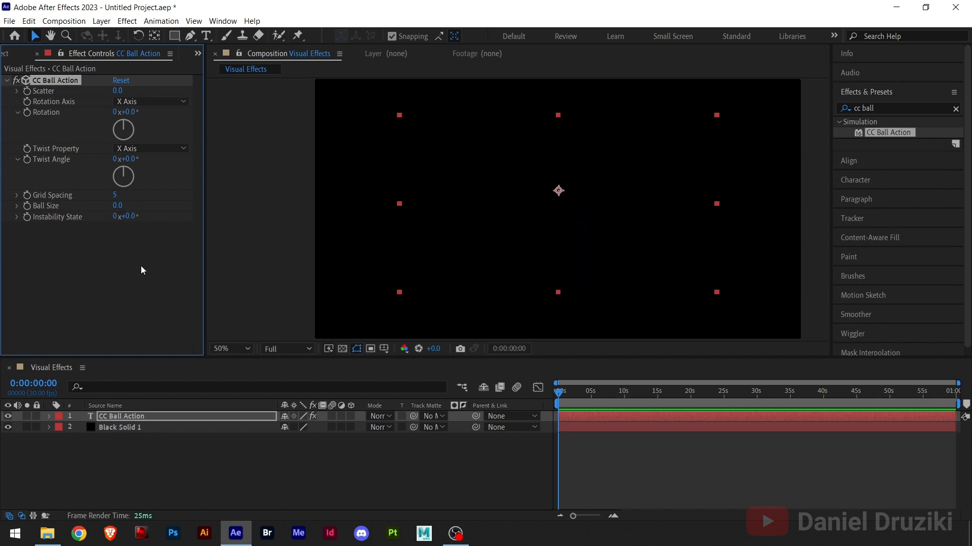
{"action": "key", "text": "ctrl+z"}
Set the Scatter of the CC Ball Action effect to 70
{"action": "left_click_drag", "start_coordinate": [118, 91], "coordinate": [166, 97]}
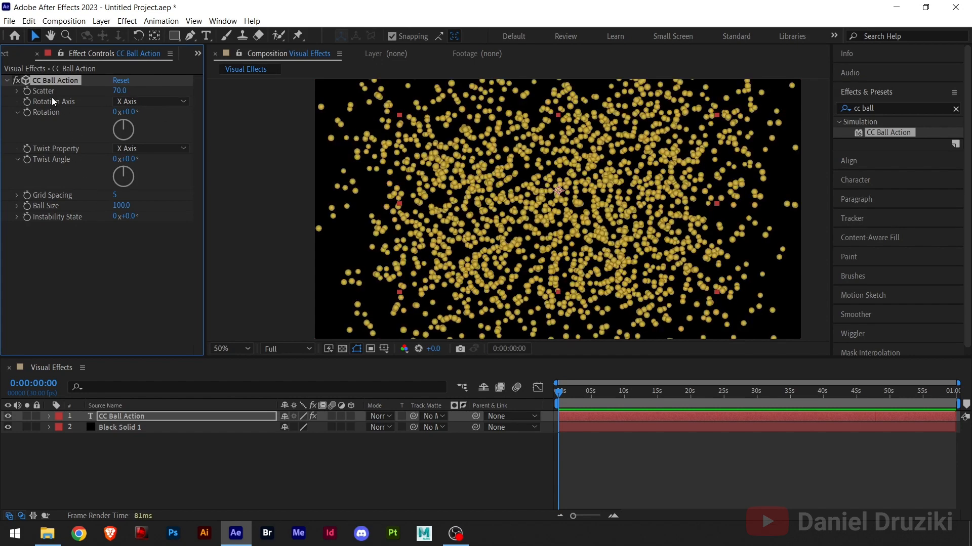
Reset the Scatter property of the CC Ball Action effect
{"action": "right_click", "coordinate": [47, 93]}
{"action": "left_click", "coordinate": [75, 191]}
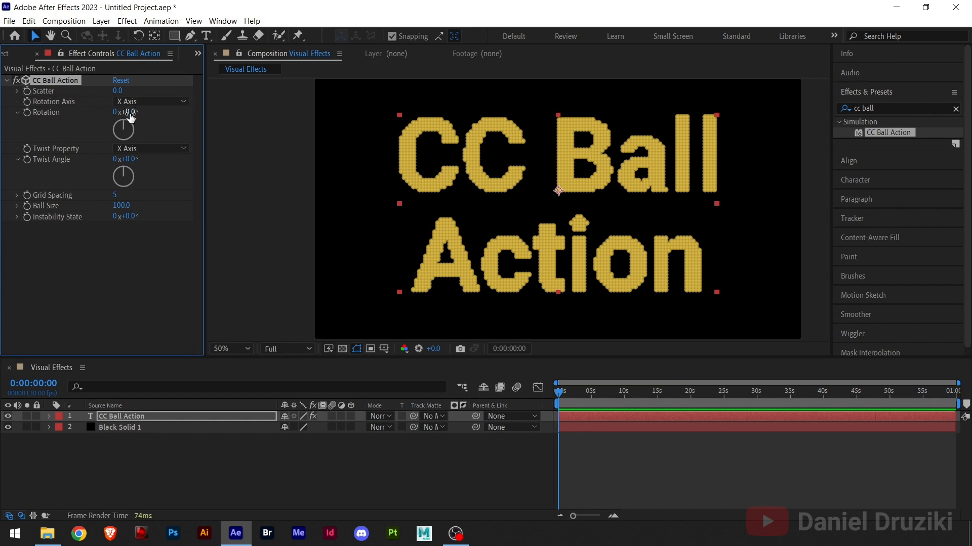
Try rotating the title's balls to about -6° on the X axis and 51° on the Y axis, and undo the rotations
{"action": "left_click_drag", "start_coordinate": [127, 112], "coordinate": [144, 132]}
{"action": "left_click", "coordinate": [153, 102]}
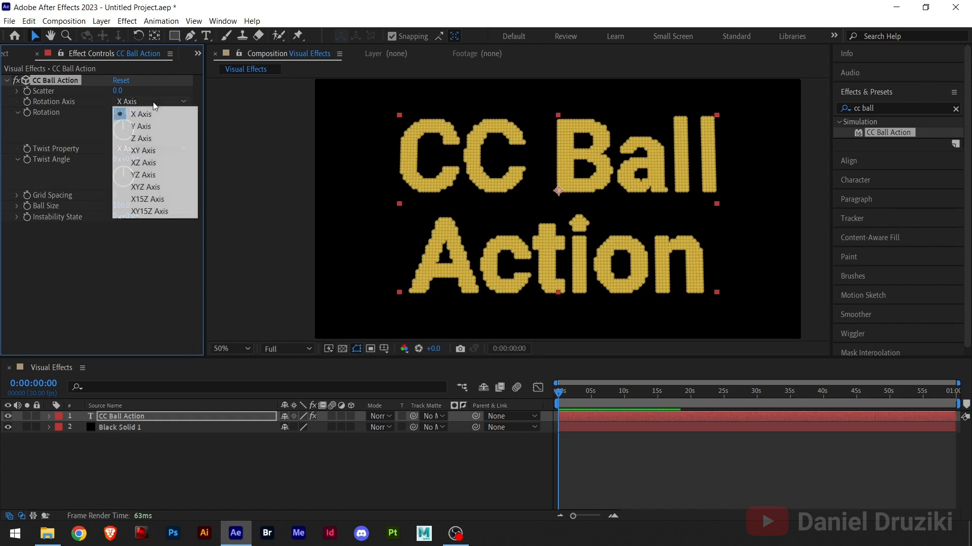
{"action": "left_click", "coordinate": [144, 128]}
{"action": "left_click_drag", "start_coordinate": [134, 116], "coordinate": [177, 121]}
{"action": "key", "text": "ctrl+z"}
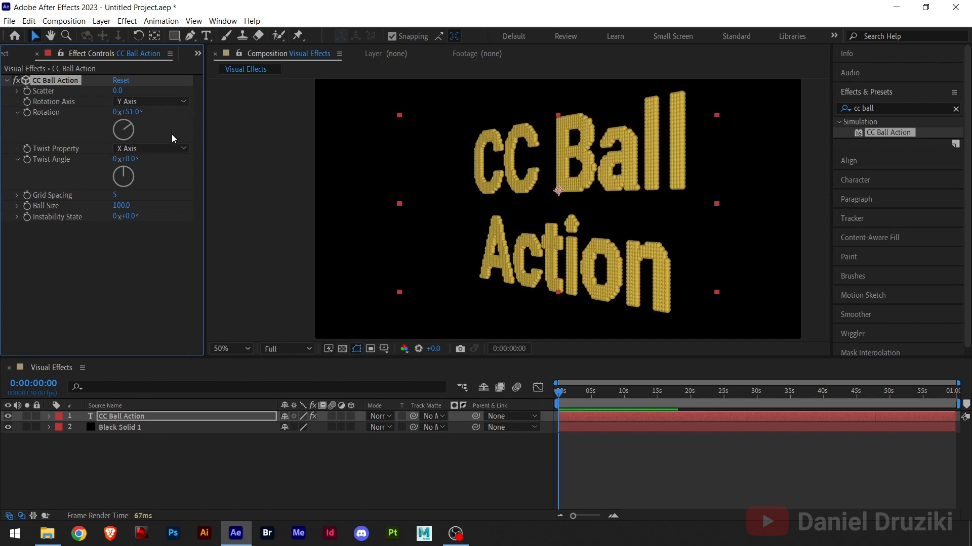
{"action": "key", "text": "ctrl+z"}
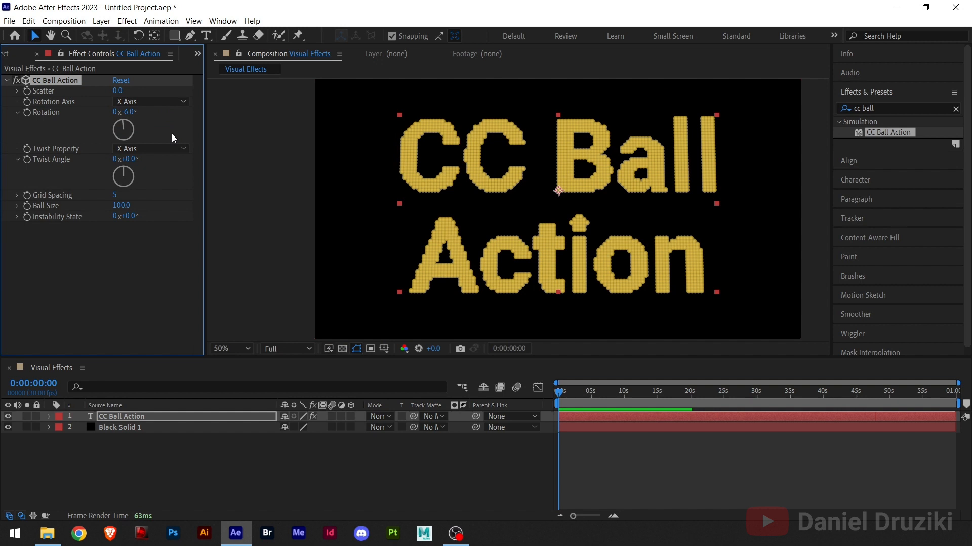
{"action": "left_click", "coordinate": [166, 101]}
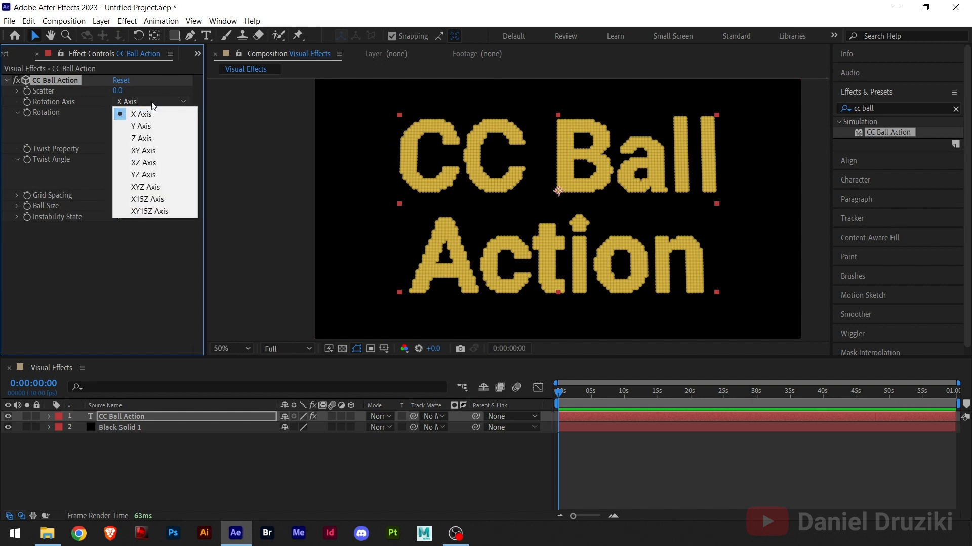
{"action": "left_click", "coordinate": [93, 263]}
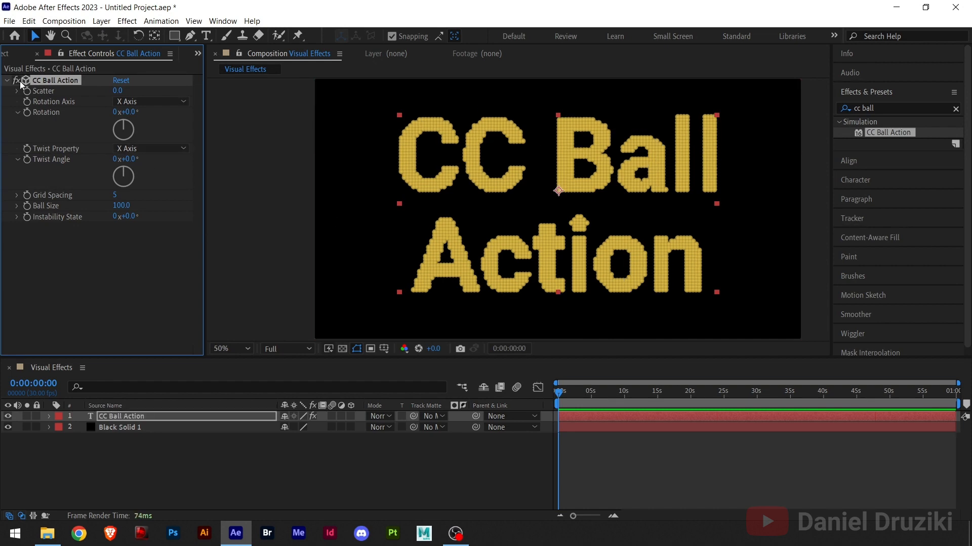
Try adjusting the Rotation and the Twist Angle of the effect, and return both to 0°
{"action": "mouse_move", "coordinate": [135, 128]}
{"action": "left_mouse_down"}
{"action": "mouse_move", "coordinate": [112, 138]}
{"action": "mouse_move", "coordinate": [121, 144]}
{"action": "mouse_move", "coordinate": [129, 118]}
{"action": "left_mouse_up"}
{"action": "key", "text": "ctrl+z"}
{"action": "left_click_drag", "start_coordinate": [130, 160], "coordinate": [201, 199]}
Try a Grid Spacing of 3 on the title's balls, and return it to 5
{"action": "mouse_move", "coordinate": [114, 195]}
{"action": "left_mouse_down"}
{"action": "mouse_move", "coordinate": [124, 195]}
{"action": "mouse_move", "coordinate": [109, 196]}
{"action": "left_mouse_up"}
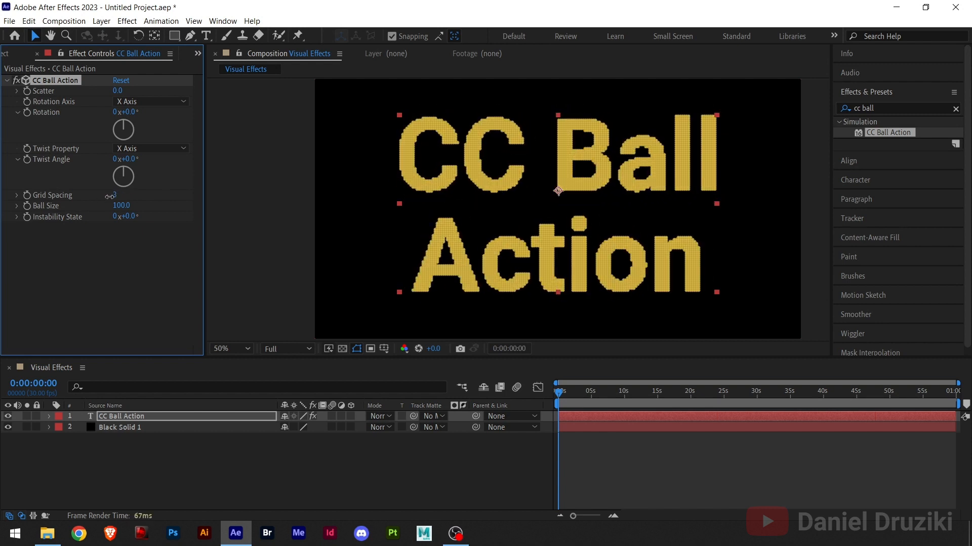
{"action": "key", "text": "/"}
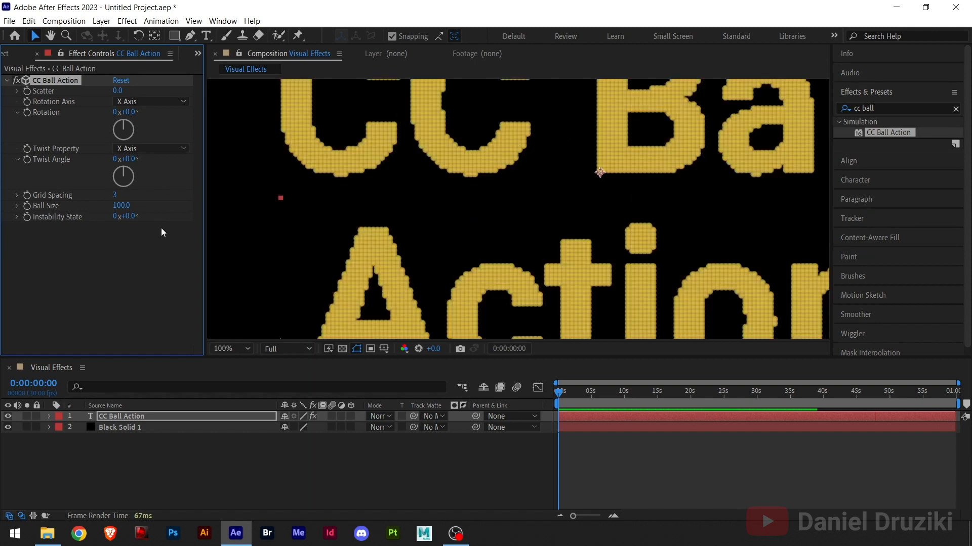
{"action": "left_click_drag", "start_coordinate": [116, 195], "coordinate": [120, 197]}
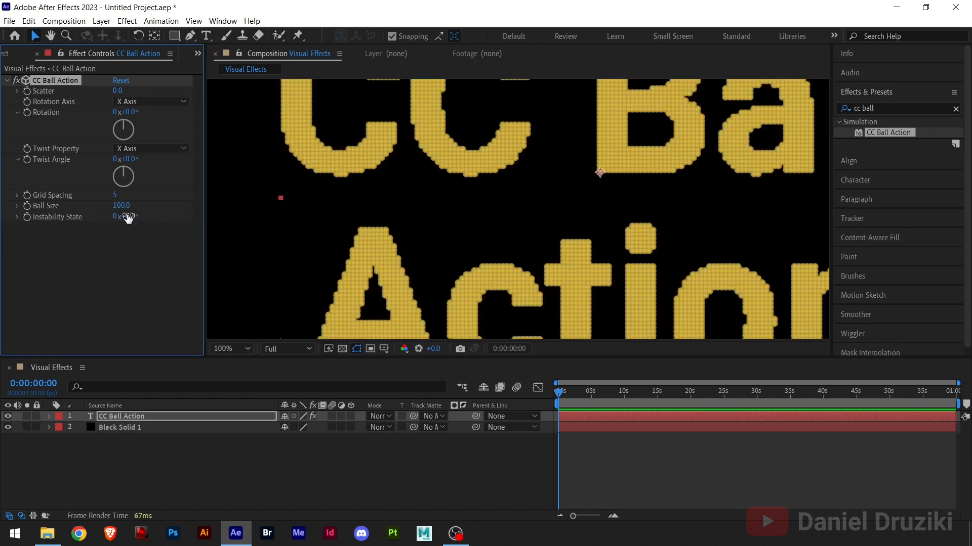
{"action": "left_click_drag", "start_coordinate": [705, 118], "coordinate": [620, 223]}
Set the Grid Spacing of the CC Ball Action effect to 3
{"action": "left_click", "coordinate": [115, 196]}
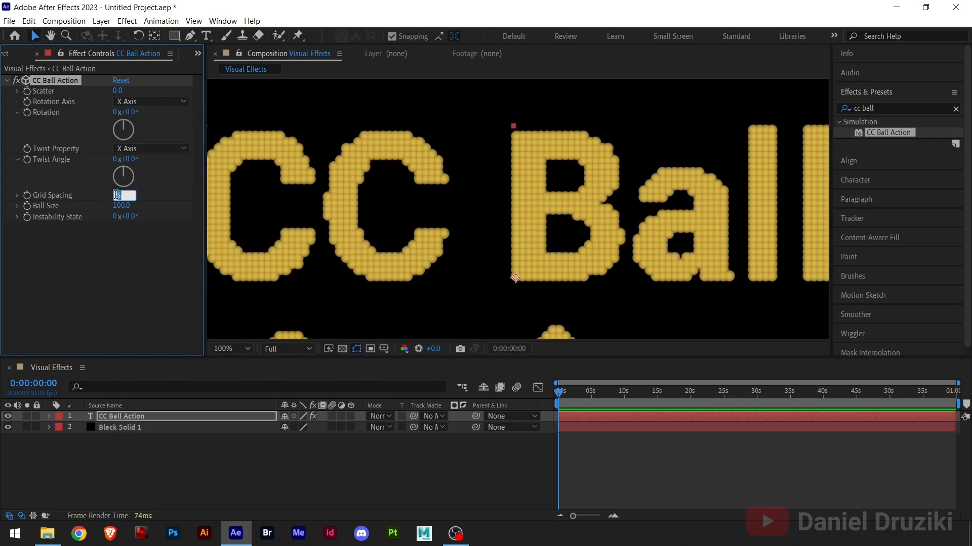
{"action": "key", "text": "Return"}
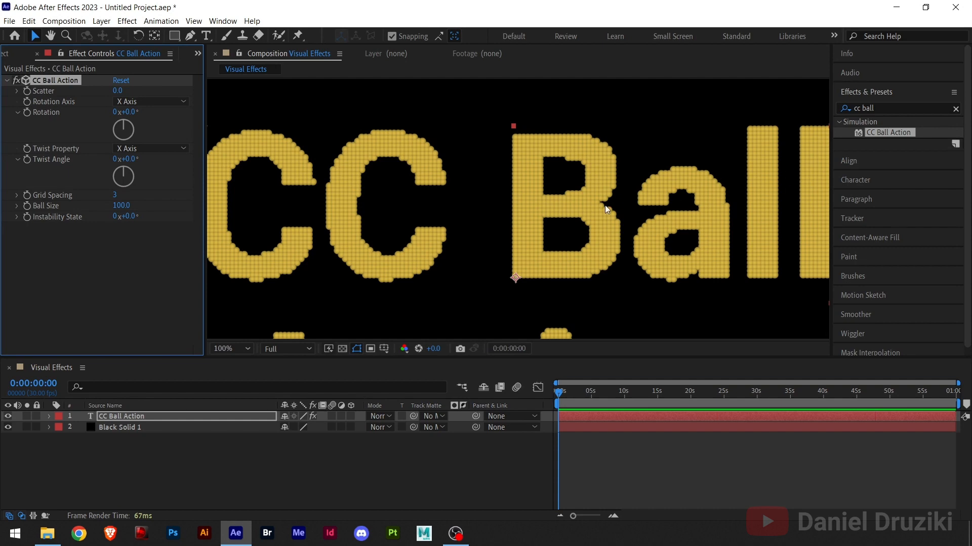
{"action": "key", "text": "comma"}
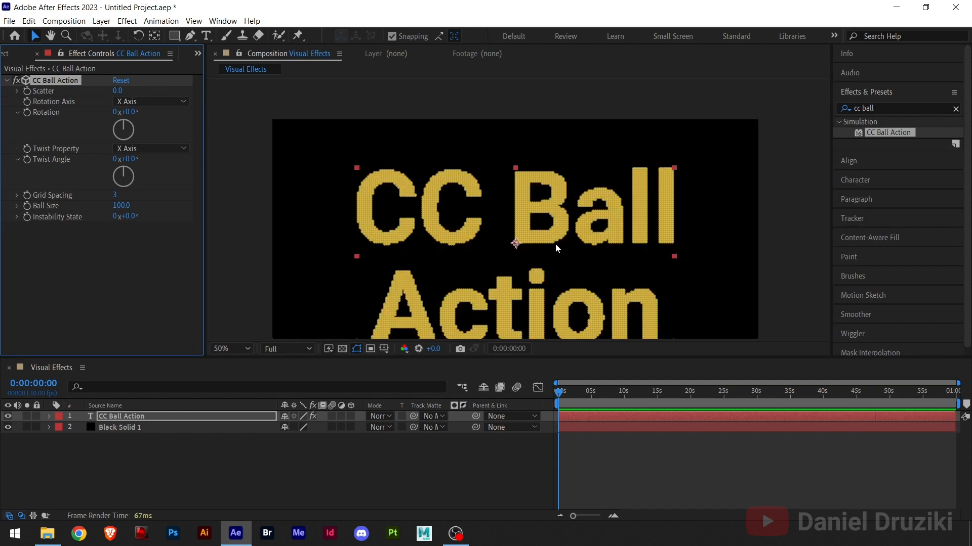
Try a Ball Size of 144, set it to 37, and inspect the title's balls up close
{"action": "left_click", "coordinate": [126, 208]}
{"action": "type", "text": "72"}
{"action": "key", "text": "Return"}
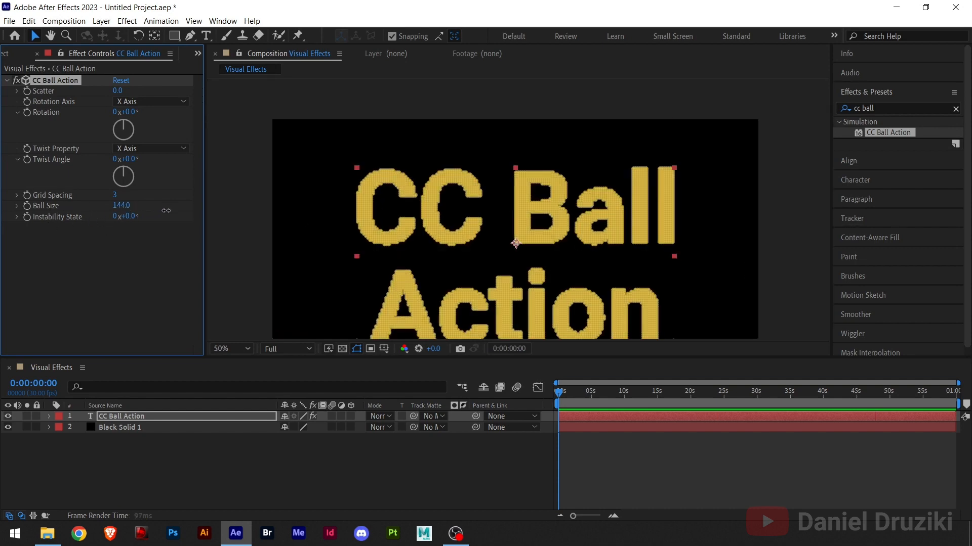
{"action": "left_click_drag", "start_coordinate": [103, 216], "coordinate": [94, 215]}
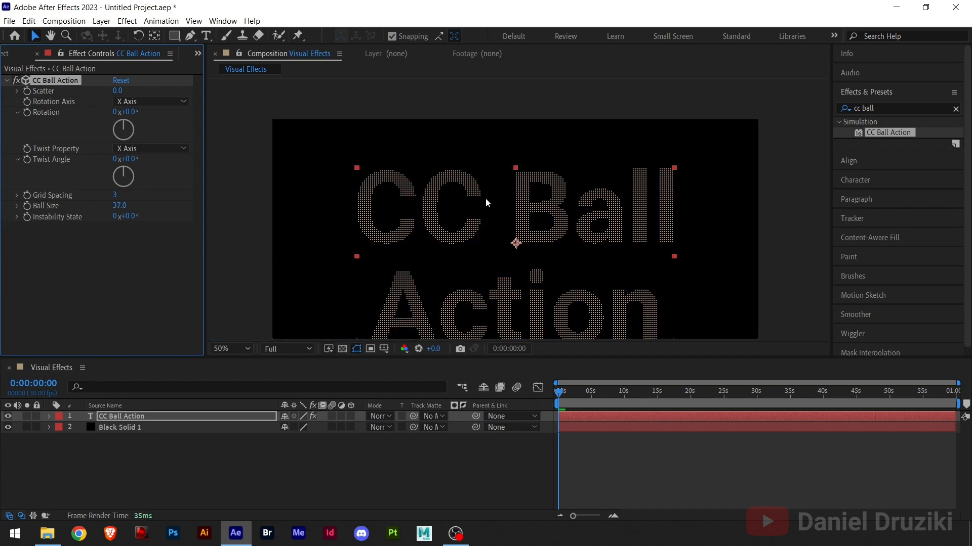
{"action": "left_click_drag", "start_coordinate": [498, 224], "coordinate": [493, 195]}
{"action": "key", "text": "period"}
{"action": "key", "text": "period"}
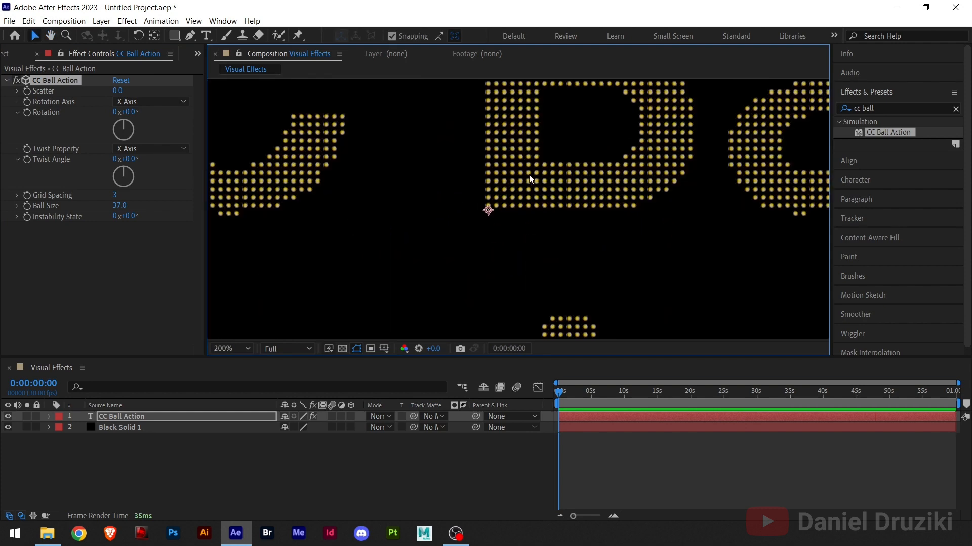
{"action": "key", "text": "comma"}
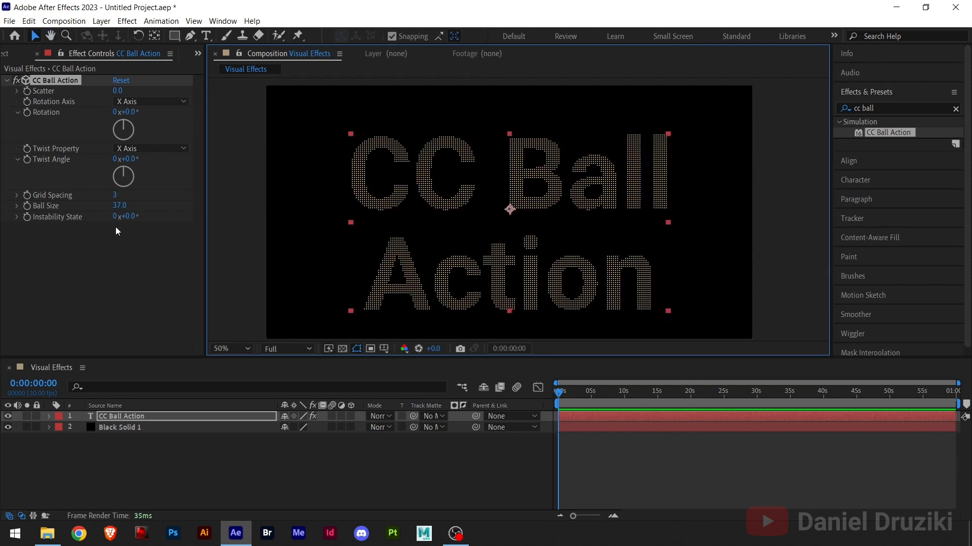
{"action": "left_click_drag", "start_coordinate": [470, 183], "coordinate": [475, 162]}
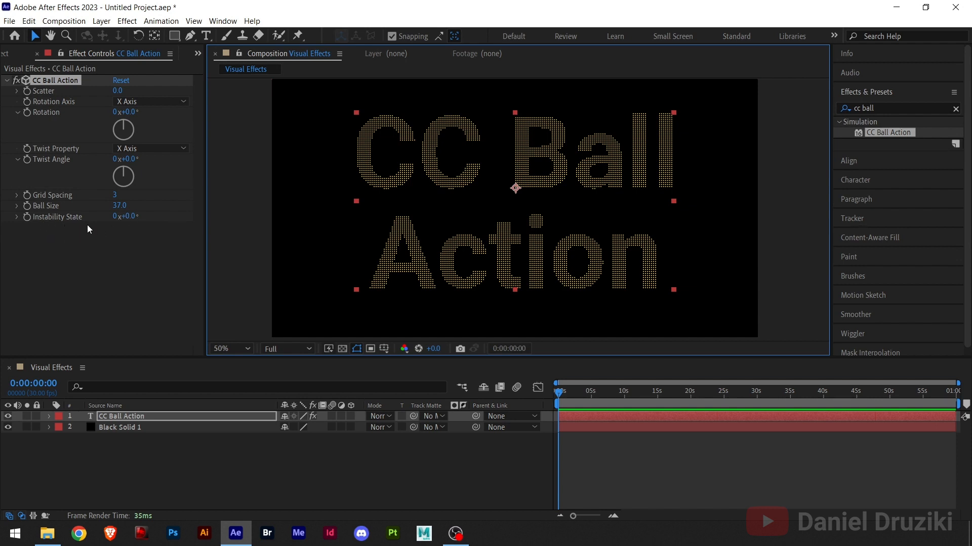
Add a Scatter keyframe with value 0 at the start of the composition, and reveal the title layer's keyframed properties
{"action": "mouse_move", "coordinate": [126, 222]}
{"action": "left_mouse_down"}
{"action": "mouse_move", "coordinate": [196, 221]}
{"action": "mouse_move", "coordinate": [116, 226]}
{"action": "left_mouse_up"}
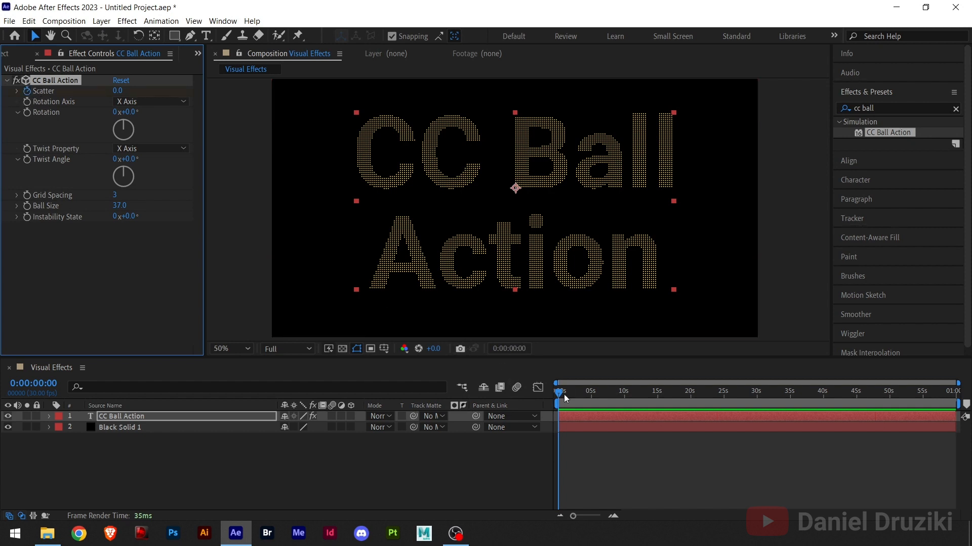
{"action": "mouse_move", "coordinate": [560, 396]}
{"action": "left_mouse_down"}
{"action": "mouse_move", "coordinate": [572, 396]}
{"action": "mouse_move", "coordinate": [553, 398]}
{"action": "left_mouse_up"}
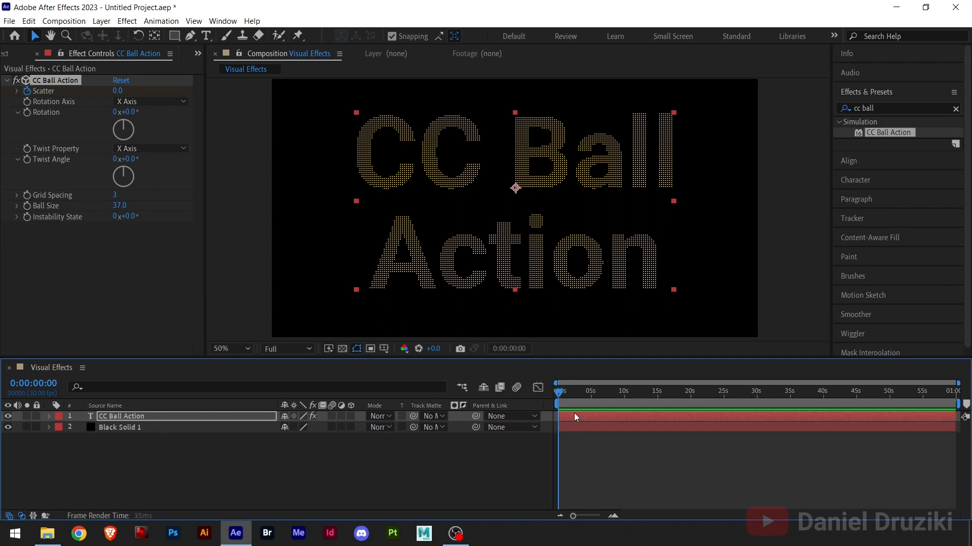
{"action": "left_click", "coordinate": [575, 419]}
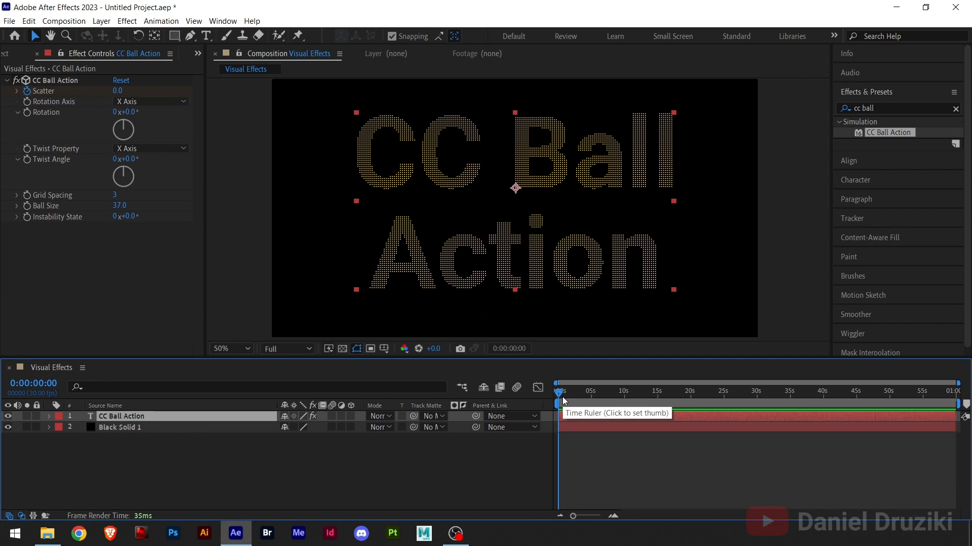
{"action": "key", "text": "u"}
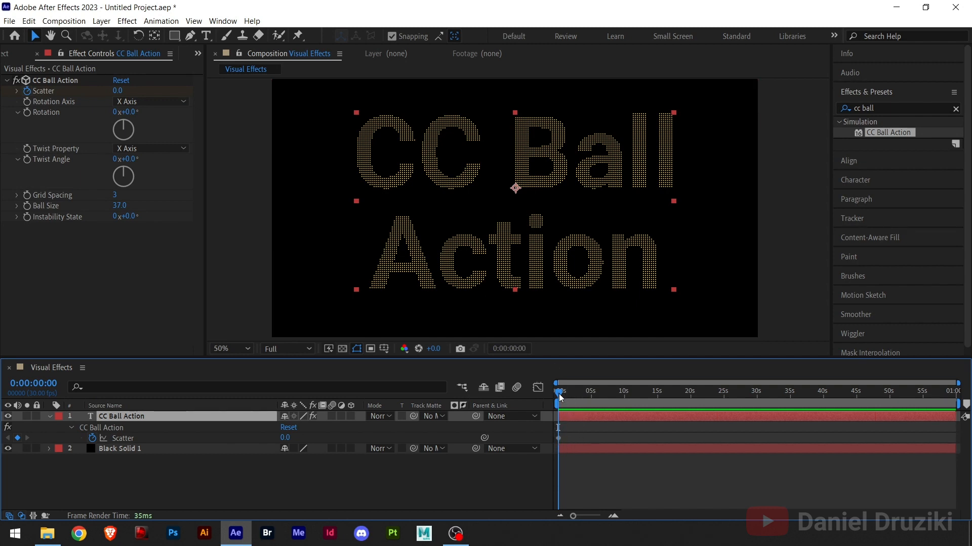
Add a Scatter keyframe with value 1000 at 0:00:03:00
{"action": "left_click_drag", "start_coordinate": [560, 397], "coordinate": [594, 399]}
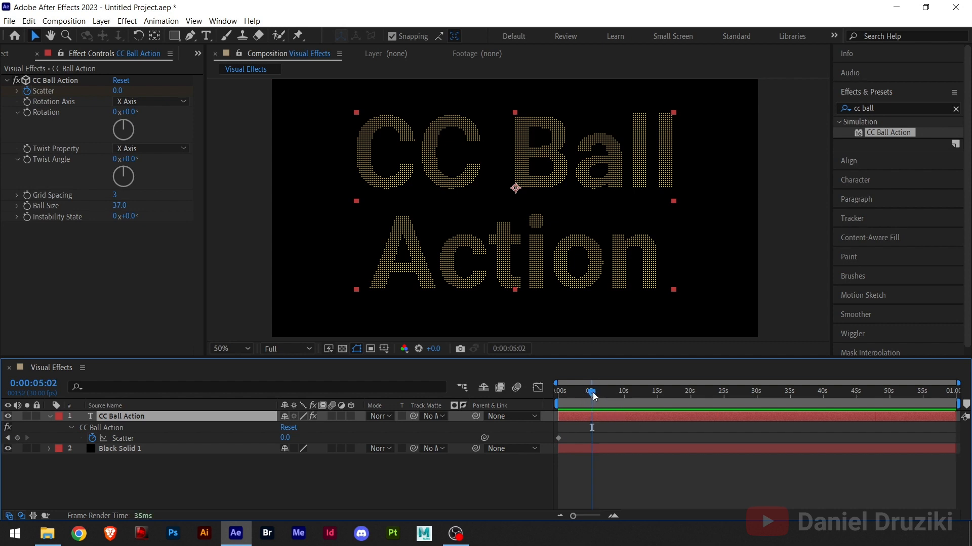
{"action": "left_click_drag", "start_coordinate": [593, 395], "coordinate": [577, 396]}
{"action": "left_click", "coordinate": [44, 385]}
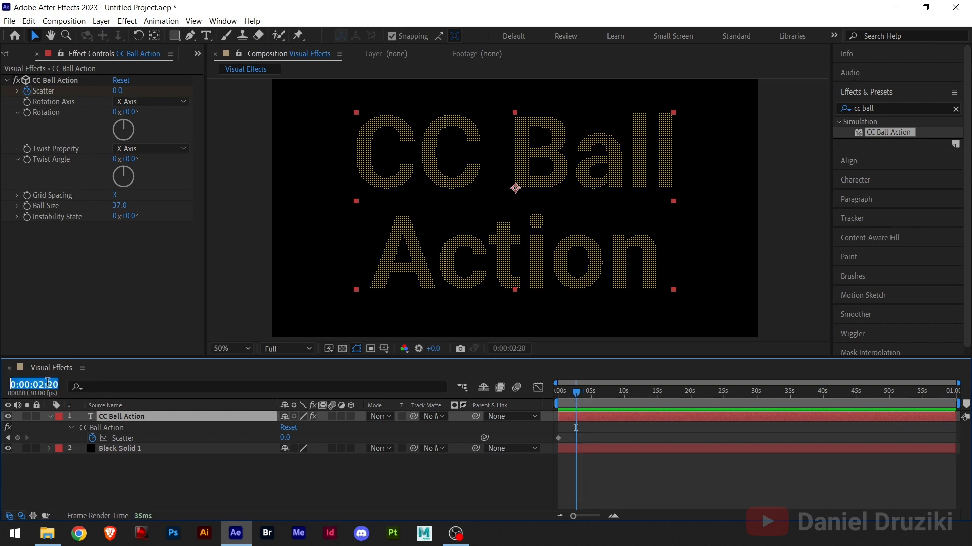
{"action": "key", "text": "BackSpace"}
{"action": "type", "text": "3"}
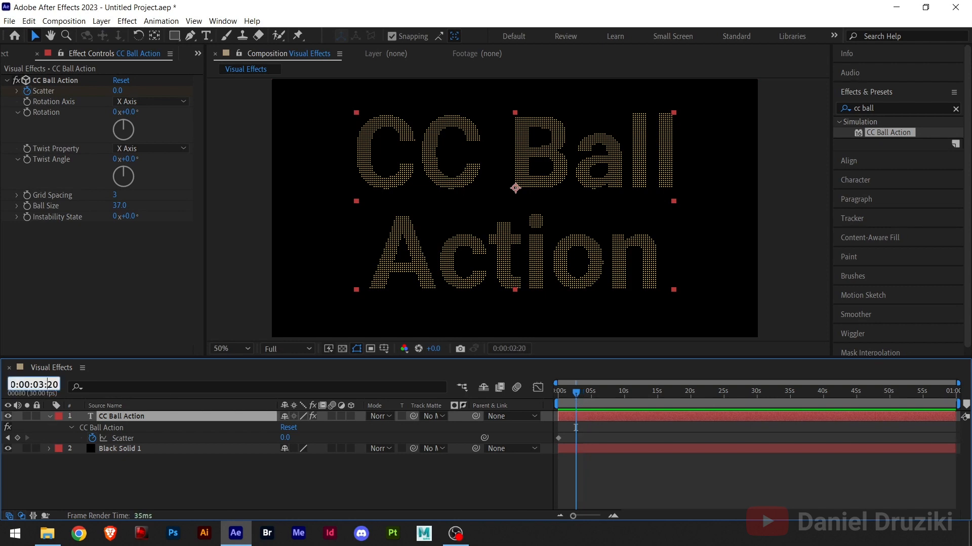
{"action": "key", "text": "Return"}
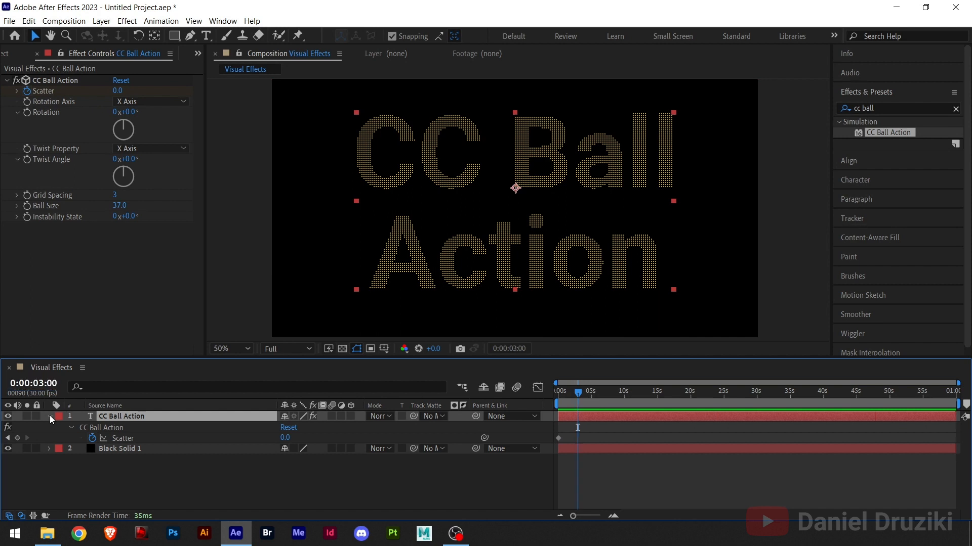
{"action": "left_click", "coordinate": [119, 91]}
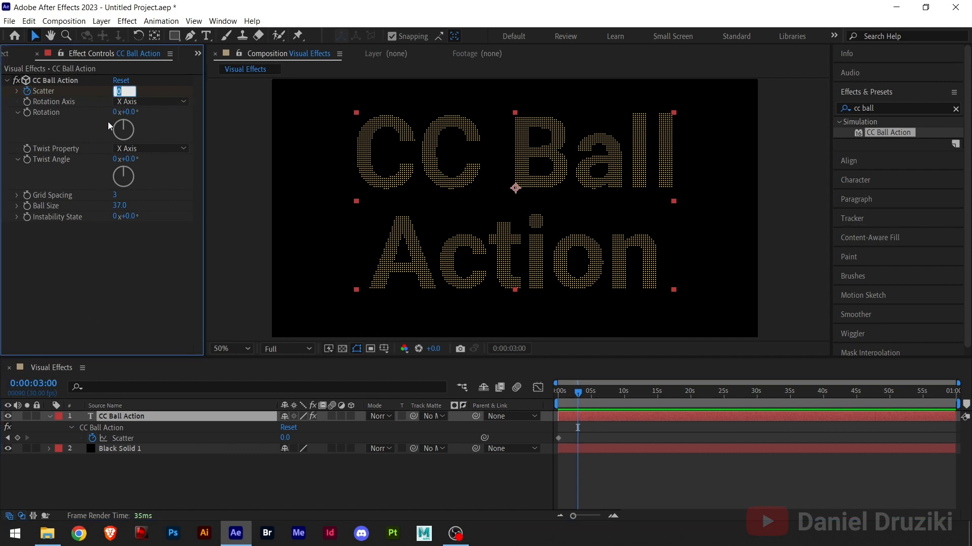
{"action": "type", "text": "1000"}
{"action": "key", "text": "Return"}
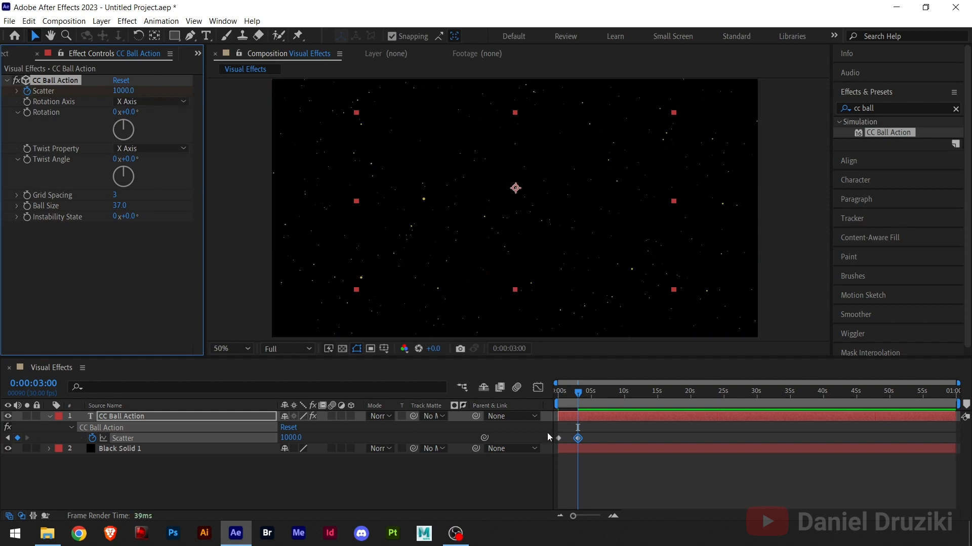
Preview the scatter animation from the start of the composition
{"action": "left_click_drag", "start_coordinate": [576, 397], "coordinate": [551, 402]}
{"action": "key", "text": "space"}
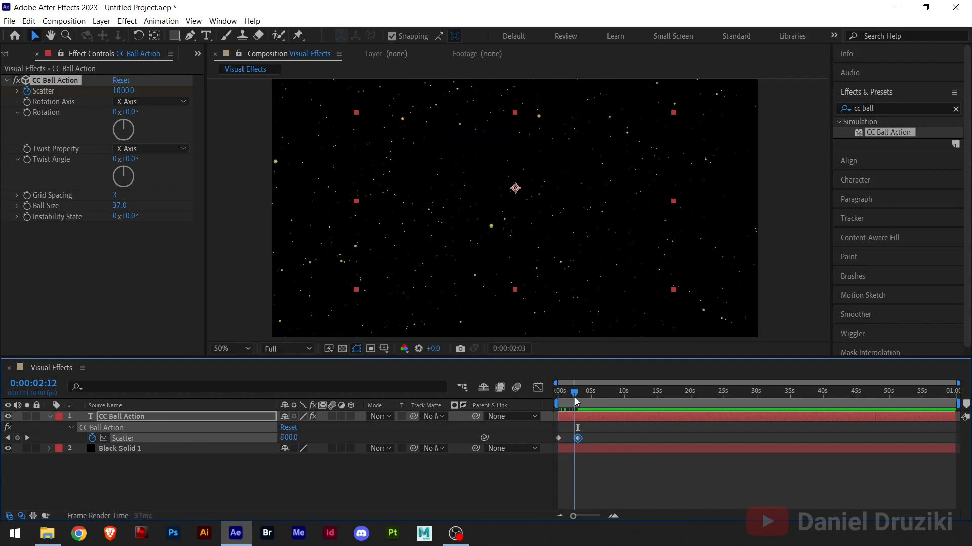
{"action": "key", "text": "space"}
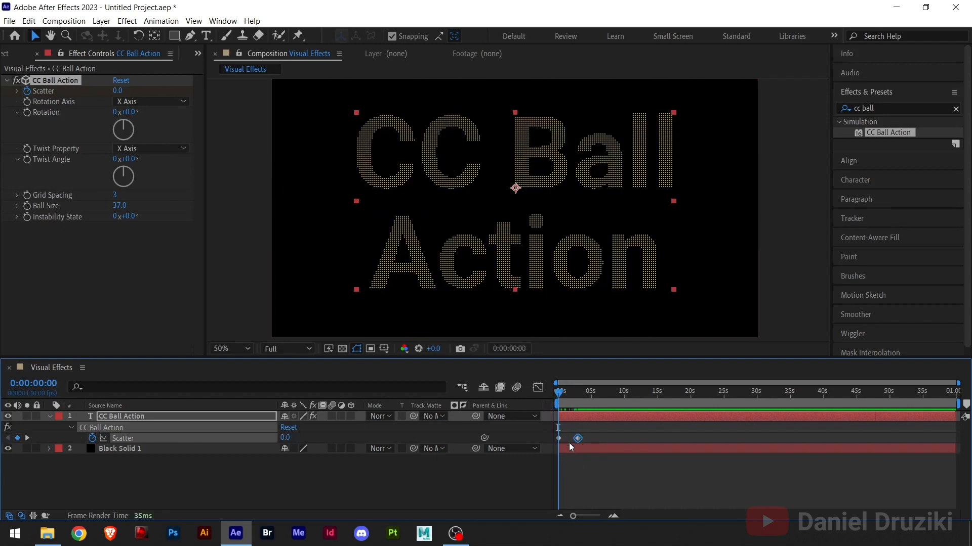
Time-reverse the two Scatter keyframes so the balls gather into the title
{"action": "left_click_drag", "start_coordinate": [600, 433], "coordinate": [548, 445]}
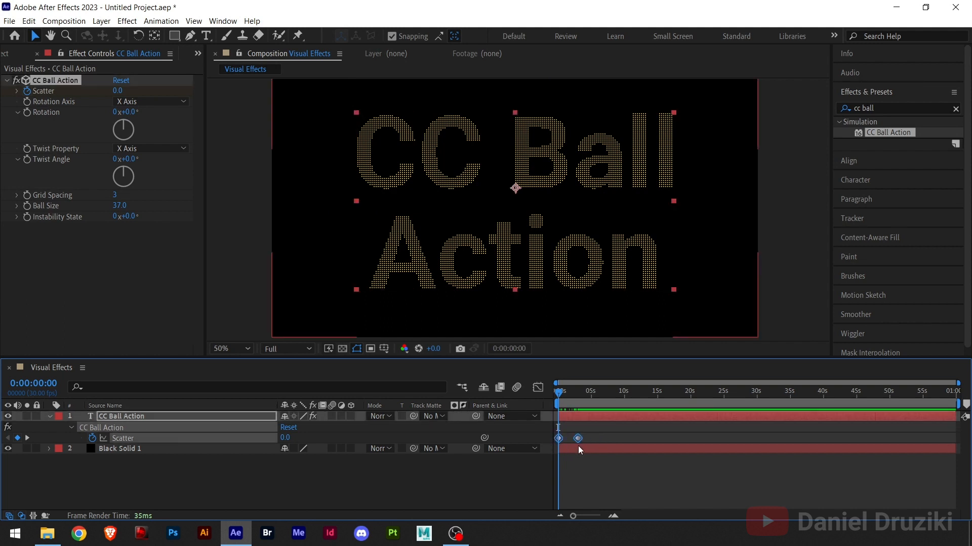
{"action": "right_click", "coordinate": [578, 440]}
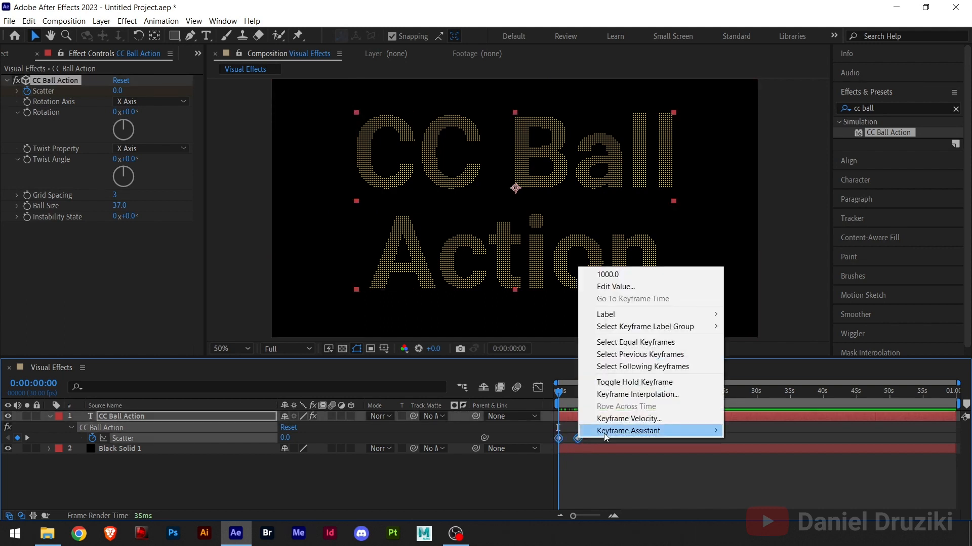
{"action": "mouse_move", "coordinate": [607, 431]}
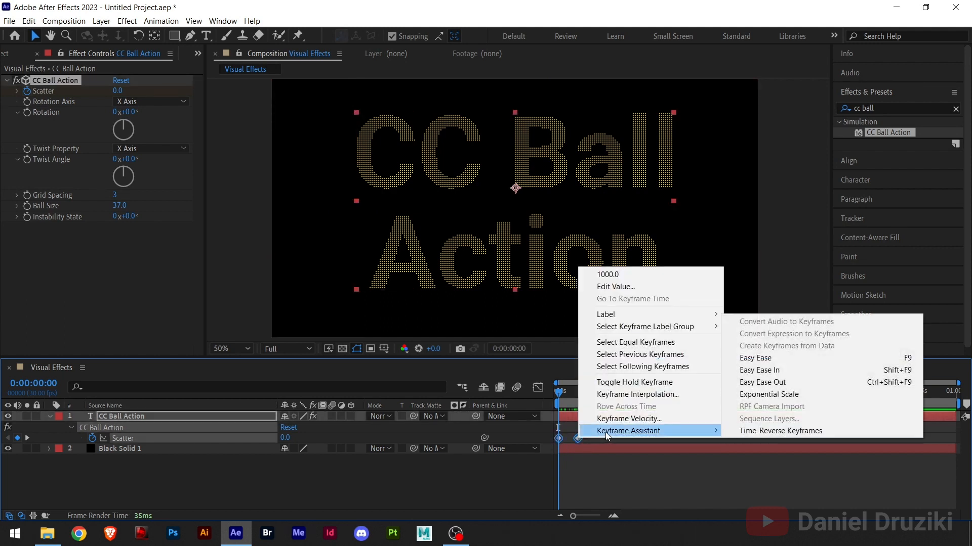
{"action": "left_click", "coordinate": [761, 432]}
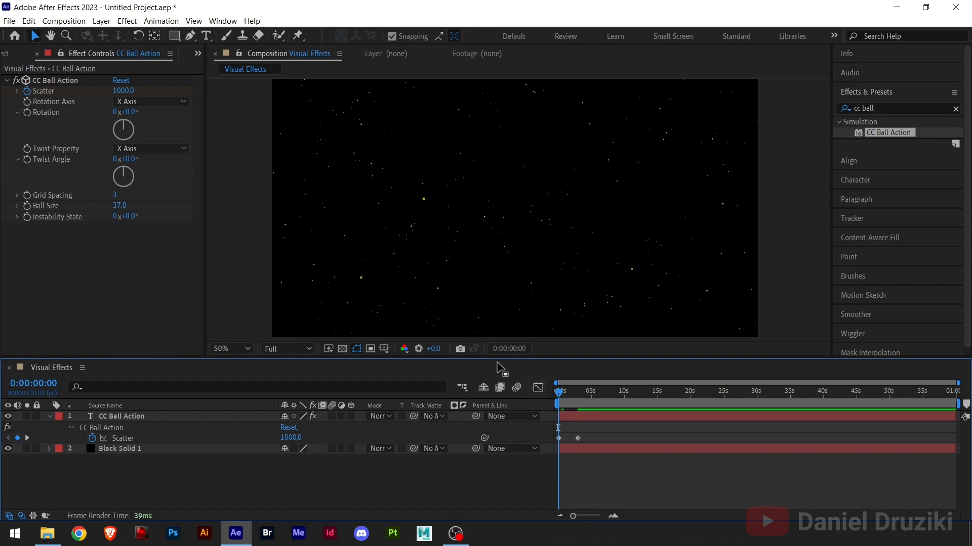
Show the title layer's Opacity and add a keyframe for it at the start of the composition
{"action": "mouse_move", "coordinate": [559, 394]}
{"action": "left_mouse_down"}
{"action": "mouse_move", "coordinate": [578, 395]}
{"action": "mouse_move", "coordinate": [548, 400]}
{"action": "left_mouse_up"}
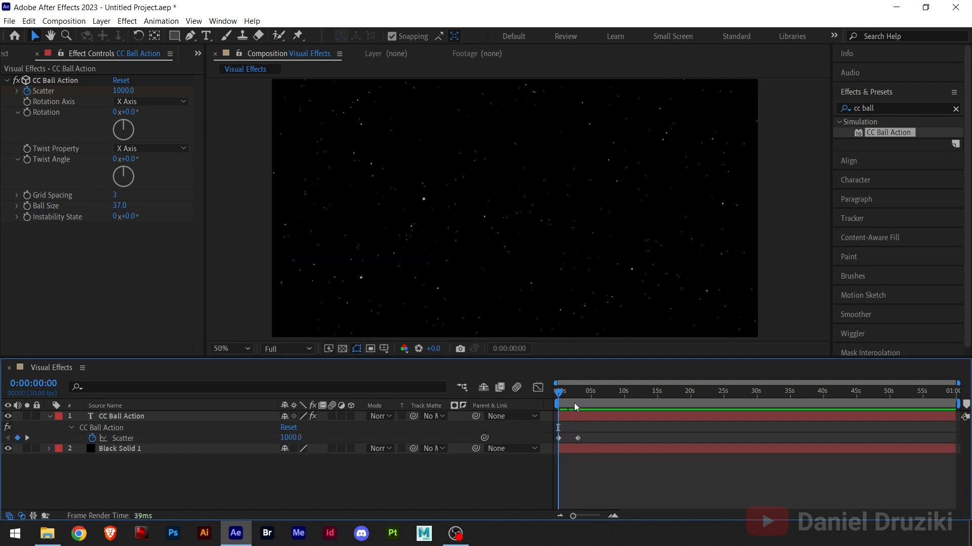
{"action": "left_click", "coordinate": [570, 416]}
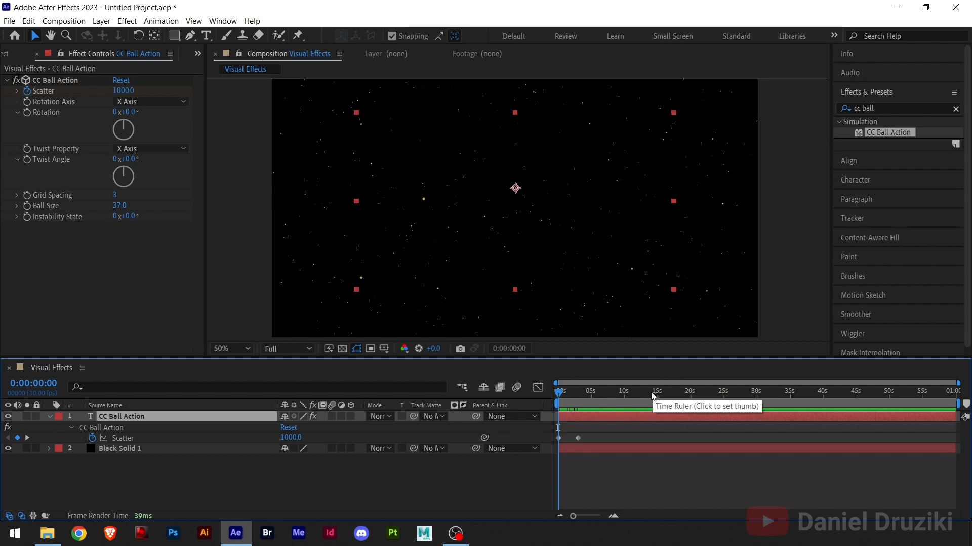
{"action": "key", "text": "t"}
{"action": "left_click", "coordinate": [81, 427]}
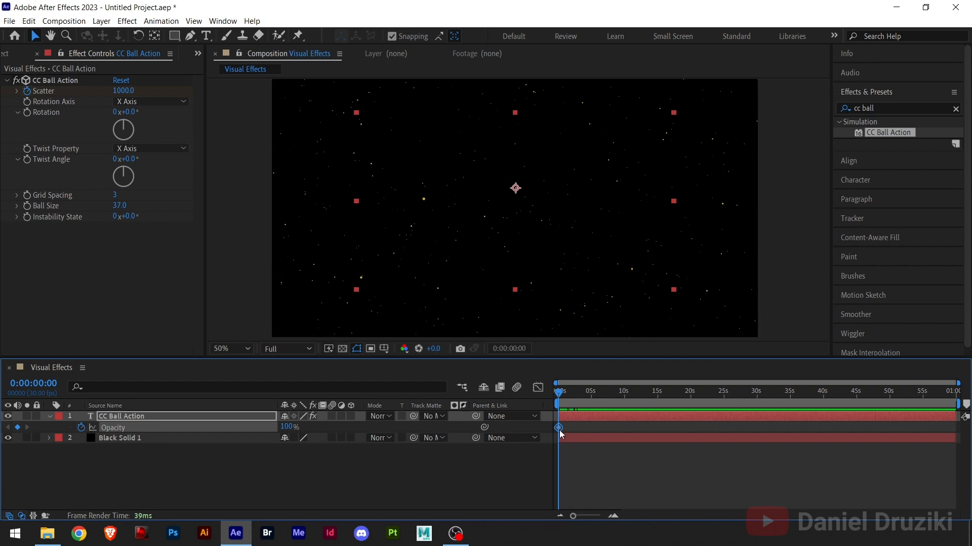
Shift the title's 100% Opacity keyframe to just under one second and set Opacity to 0% at the composition's start
{"action": "left_click_drag", "start_coordinate": [560, 430], "coordinate": [564, 428]}
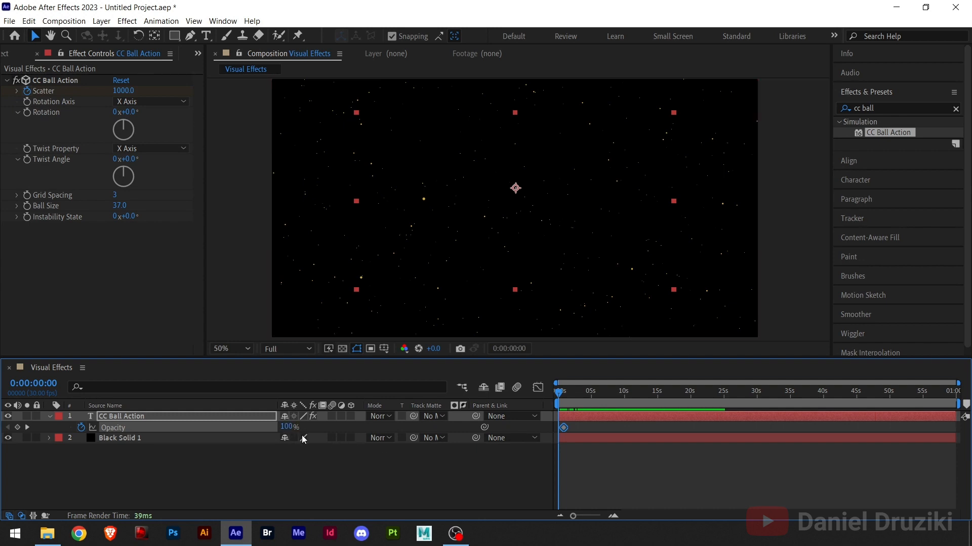
{"action": "left_click_drag", "start_coordinate": [292, 427], "coordinate": [126, 437]}
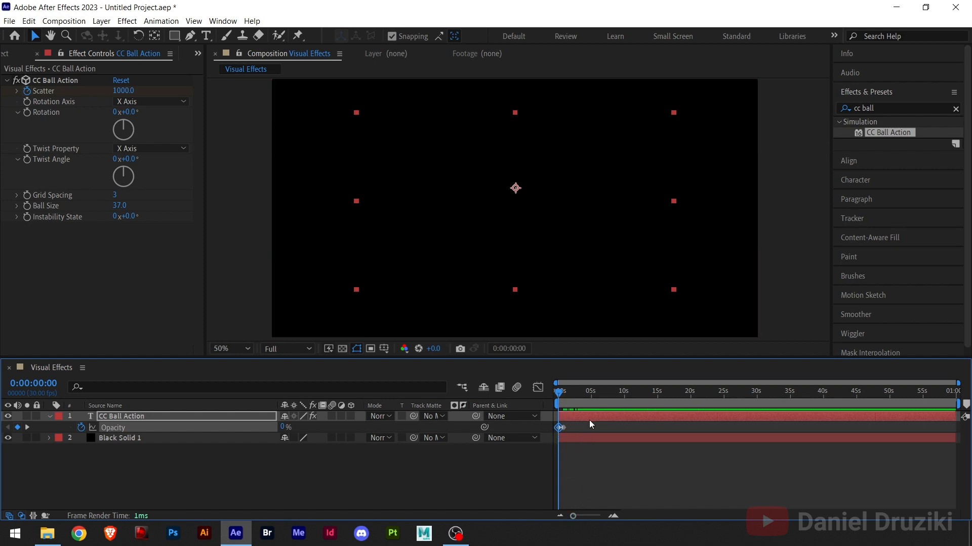
Show all keyframed properties of the title layer and scrub through the fade-in from the start to 0:00:03:00
{"action": "key", "text": "u"}
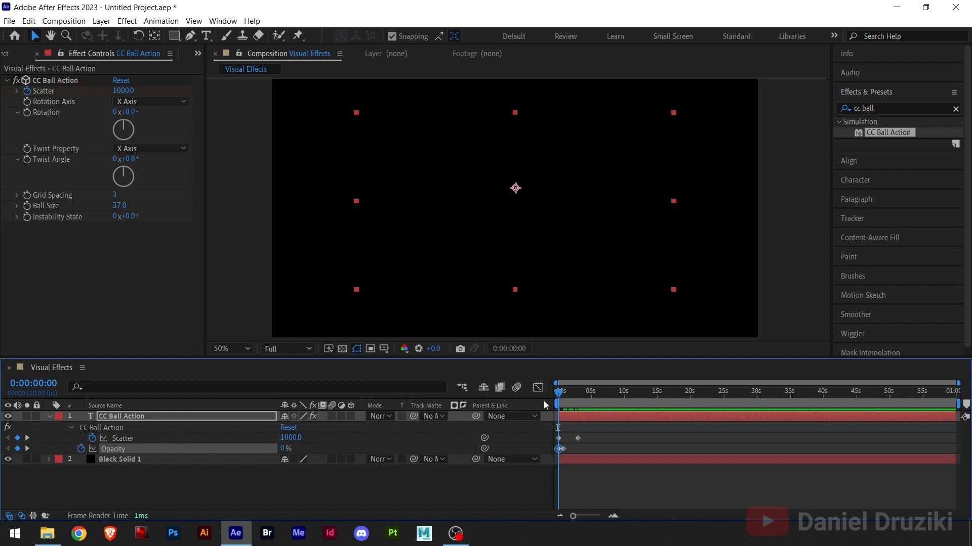
{"action": "left_click", "coordinate": [581, 443]}
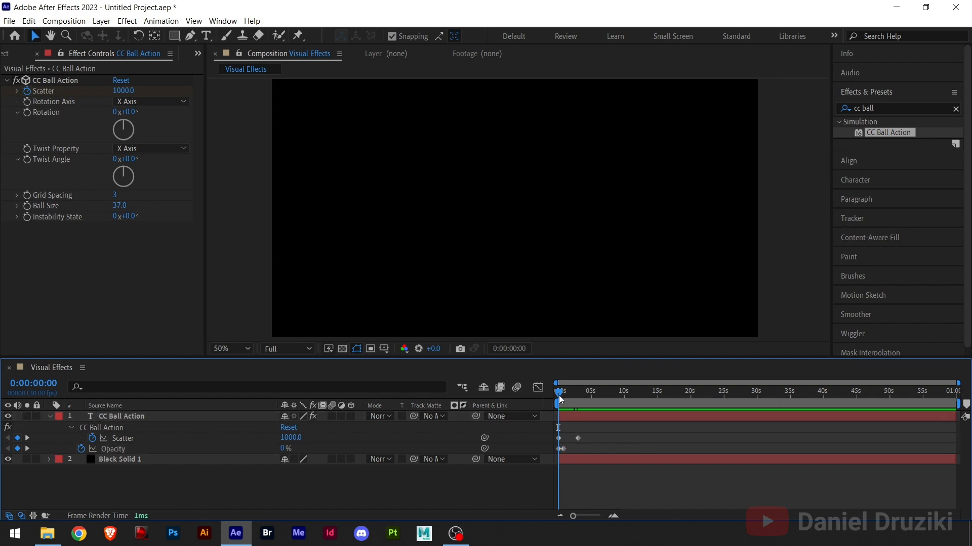
{"action": "left_click_drag", "start_coordinate": [557, 397], "coordinate": [552, 398]}
{"action": "left_click_drag", "start_coordinate": [559, 399], "coordinate": [580, 394]}
{"action": "left_click", "coordinate": [579, 391]}
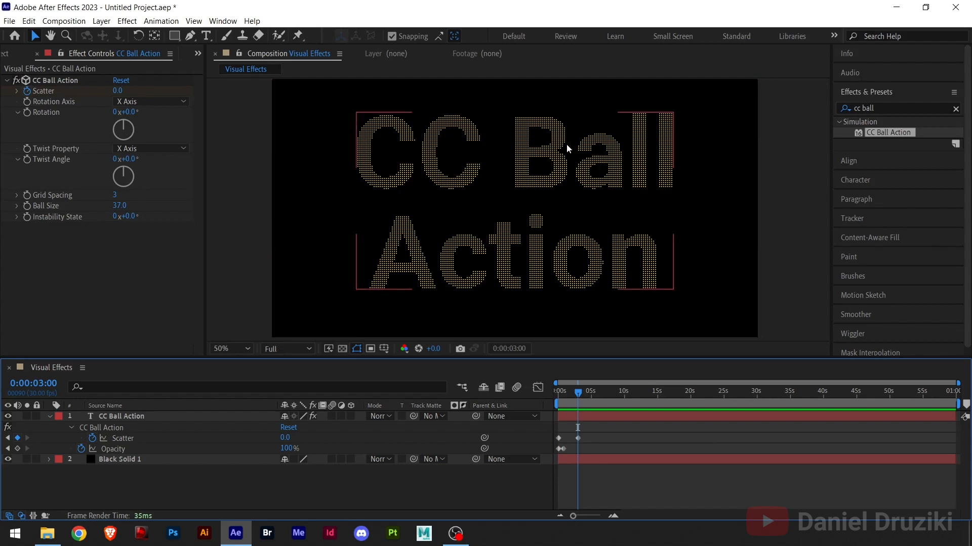
Search the effects for "fill" and apply the Fill effect to the CC Ball Action title layer
{"action": "left_click", "coordinate": [895, 109]}
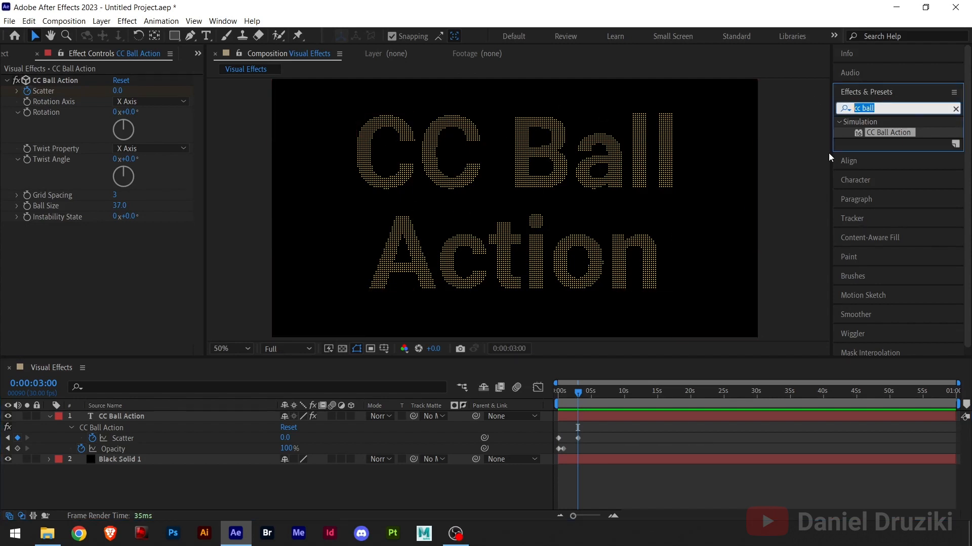
{"action": "type", "text": "fill"}
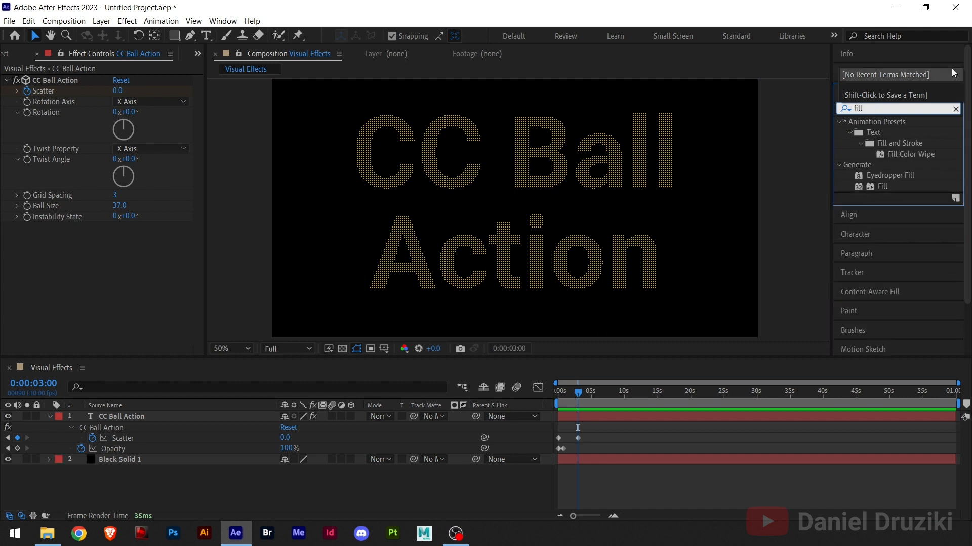
{"action": "left_click_drag", "start_coordinate": [882, 191], "coordinate": [587, 420]}
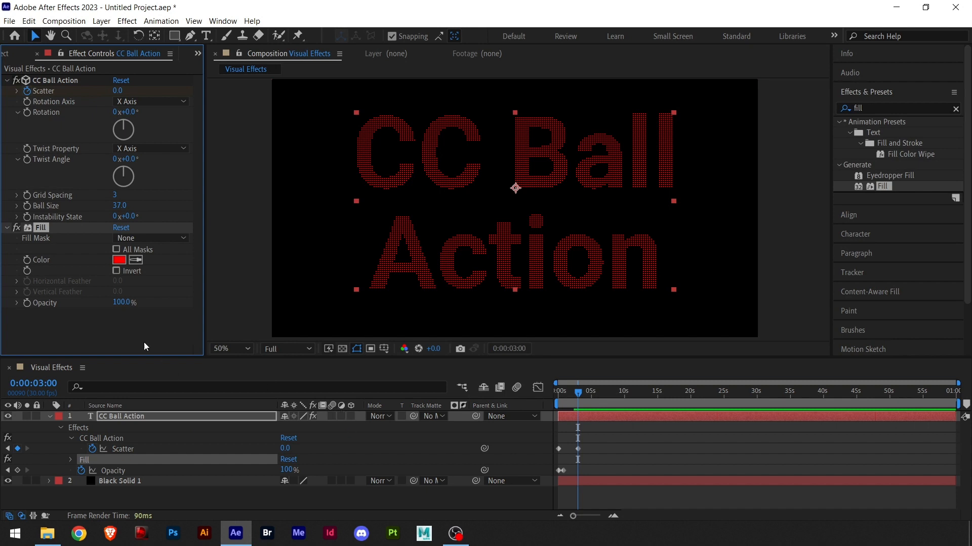
Set the Fill effect's color to amber yellow (FFB800)
{"action": "left_click", "coordinate": [119, 260]}
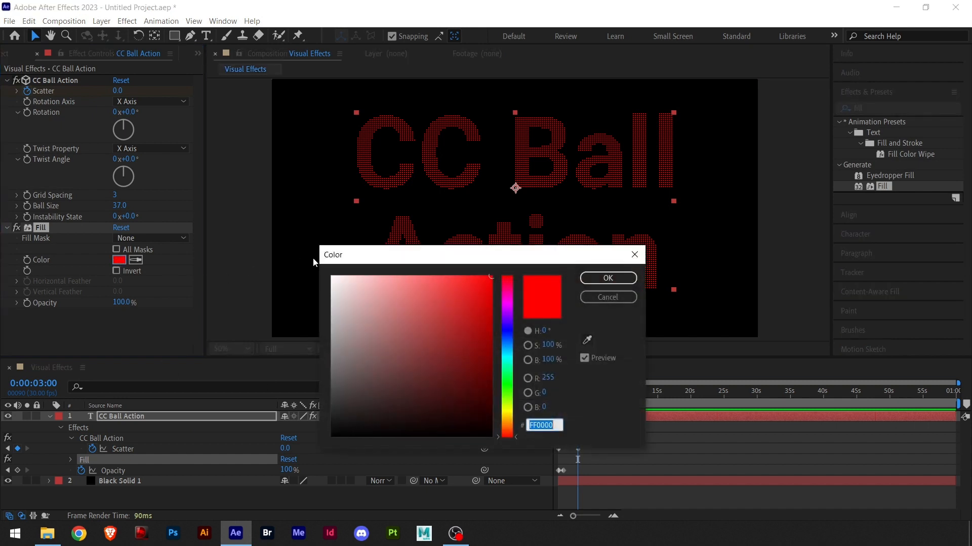
{"action": "left_click", "coordinate": [499, 417]}
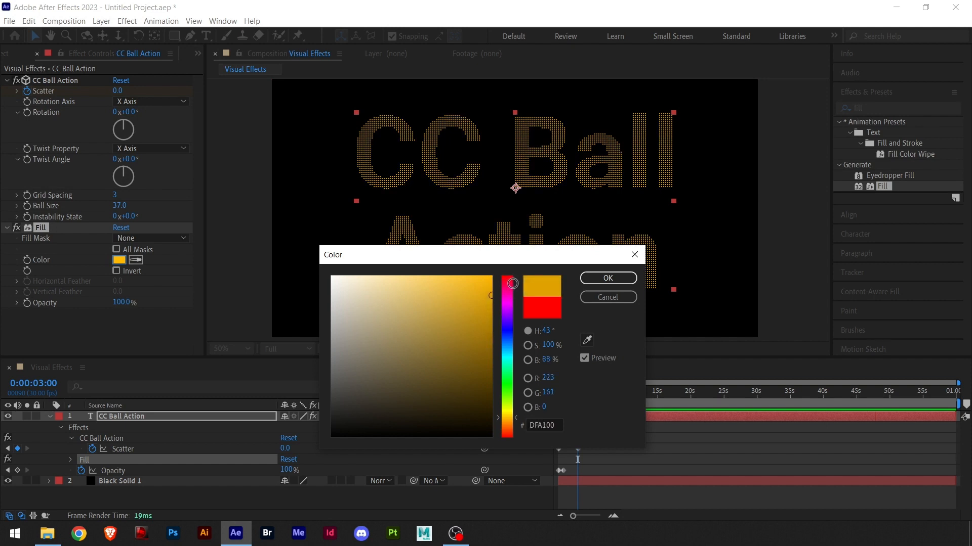
{"action": "left_click", "coordinate": [607, 278]}
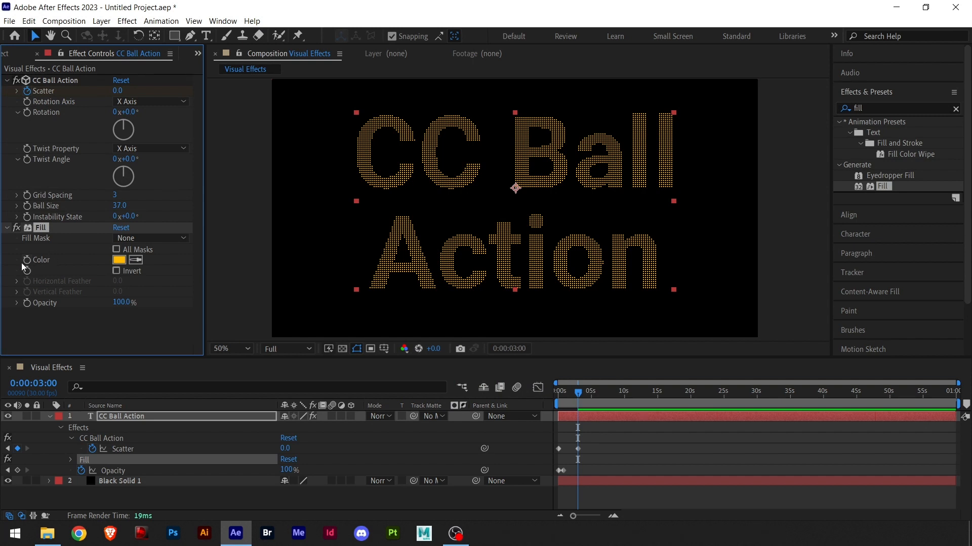
Add a Fill Color keyframe at 0:00:03:00 and show the title layer's keyframed properties in the timeline
{"action": "left_click", "coordinate": [28, 261]}
{"action": "left_click", "coordinate": [6, 229]}
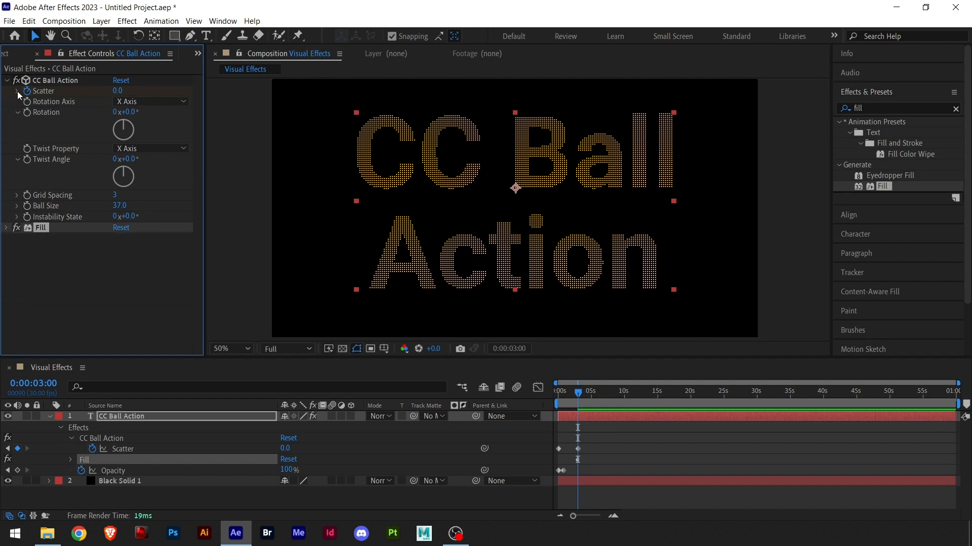
{"action": "left_click", "coordinate": [17, 92]}
{"action": "left_click", "coordinate": [17, 92]}
{"action": "left_click", "coordinate": [6, 81]}
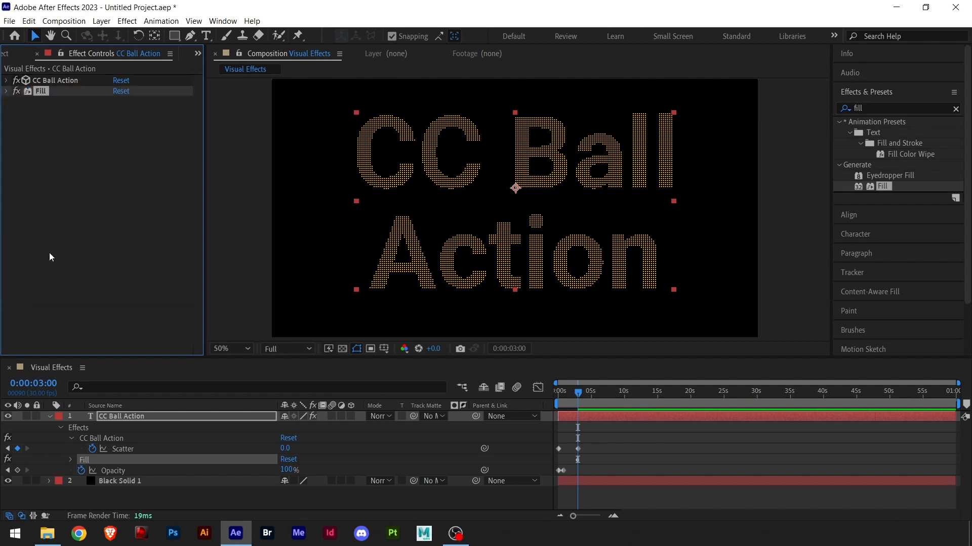
{"action": "left_click", "coordinate": [35, 139]}
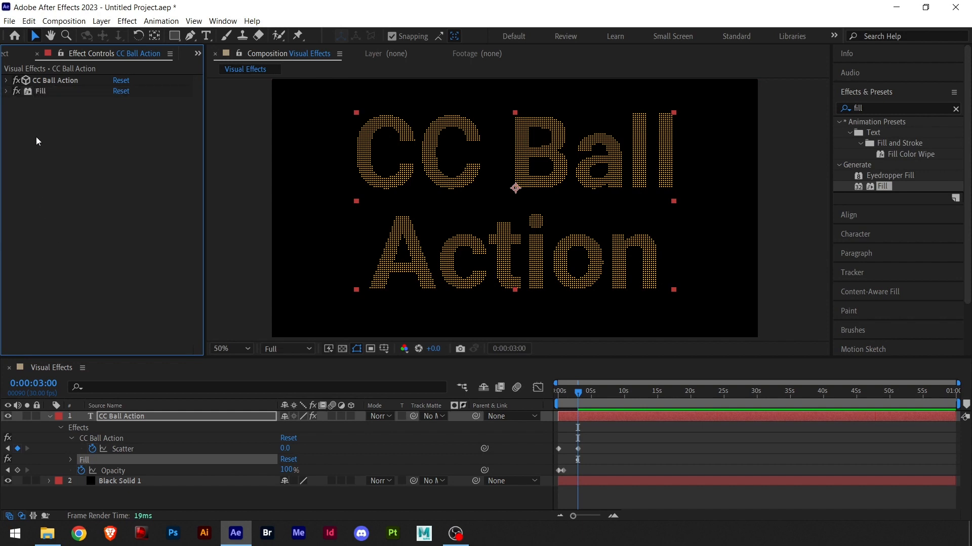
{"action": "left_click", "coordinate": [7, 91]}
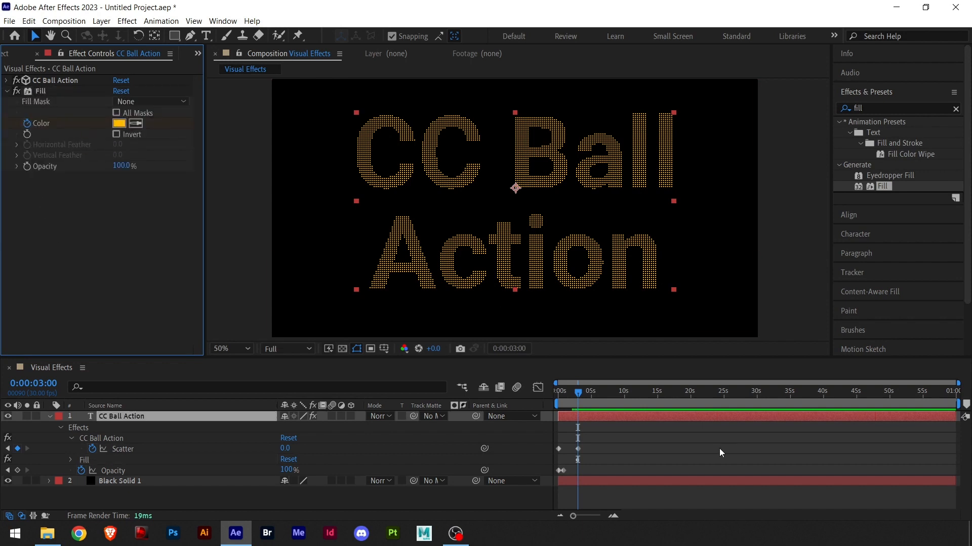
{"action": "left_click", "coordinate": [612, 417]}
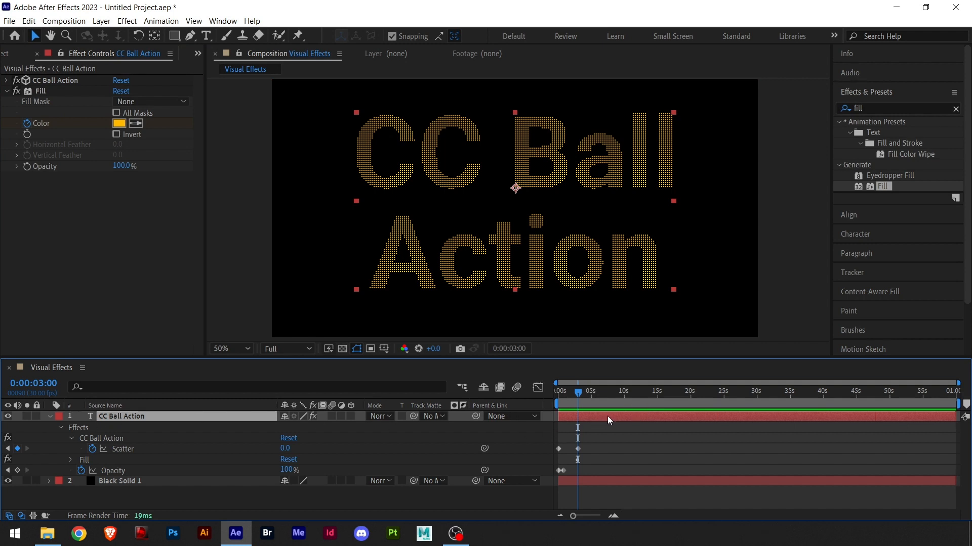
{"action": "key", "text": "u"}
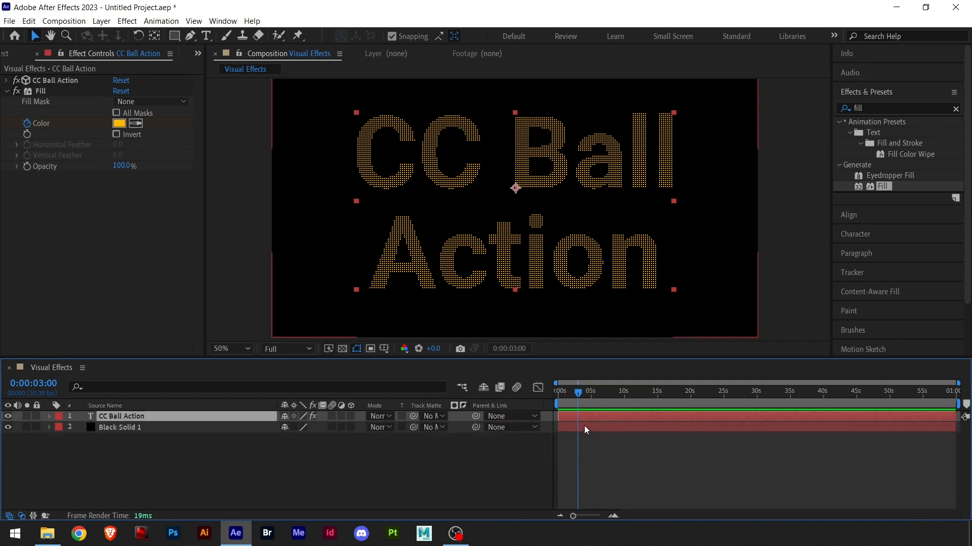
{"action": "key", "text": "u"}
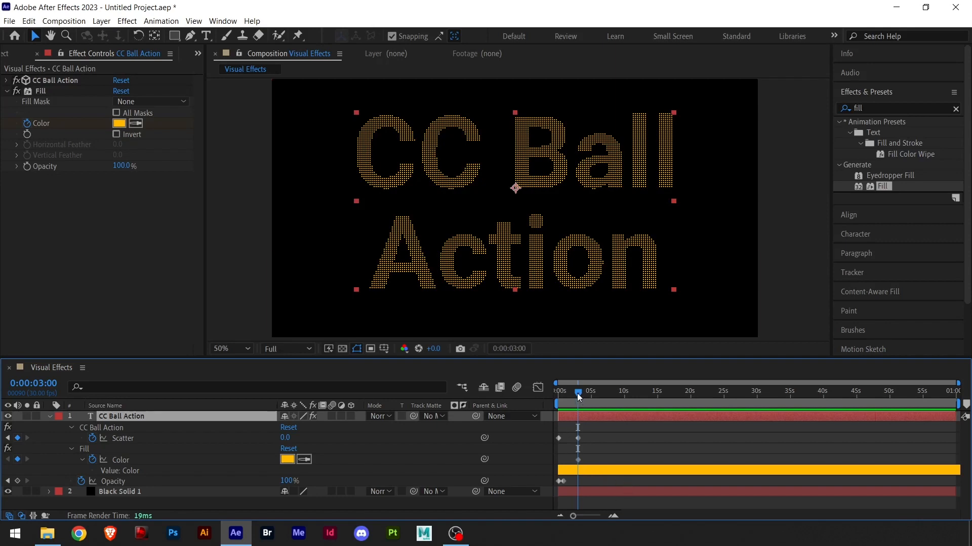
Add a green (3EFF00) Fill Color keyframe at the start of the composition
{"action": "left_click_drag", "start_coordinate": [577, 395], "coordinate": [541, 400]}
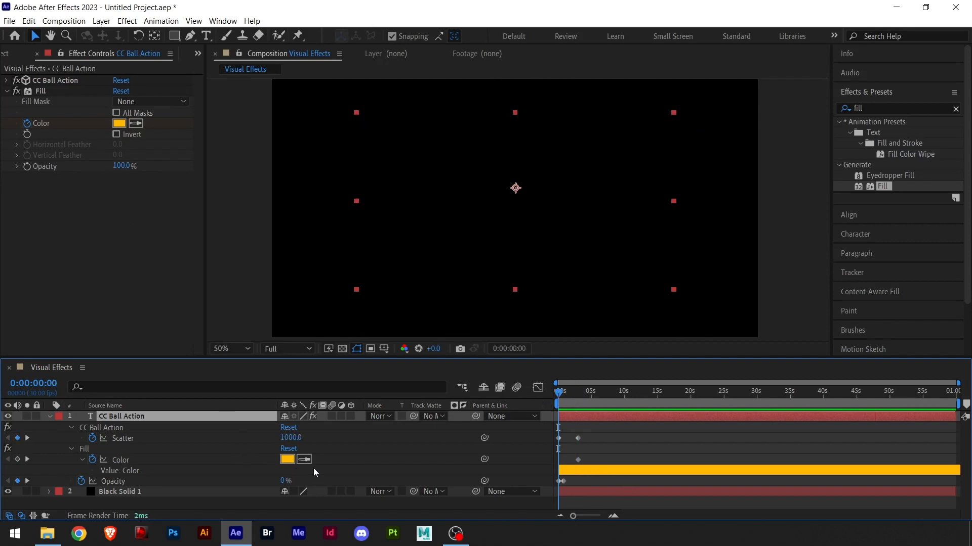
{"action": "left_click", "coordinate": [285, 460]}
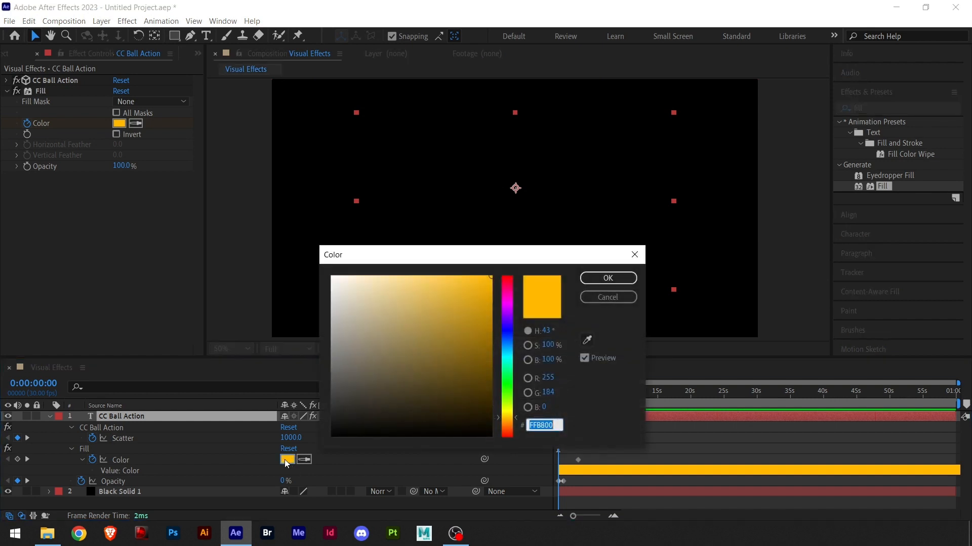
{"action": "left_click", "coordinate": [508, 399]}
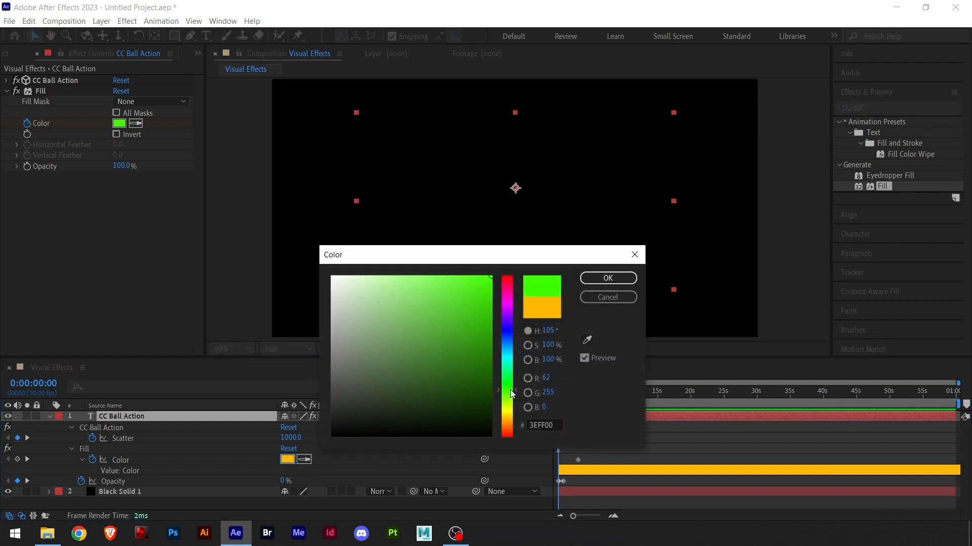
{"action": "left_click", "coordinate": [607, 278]}
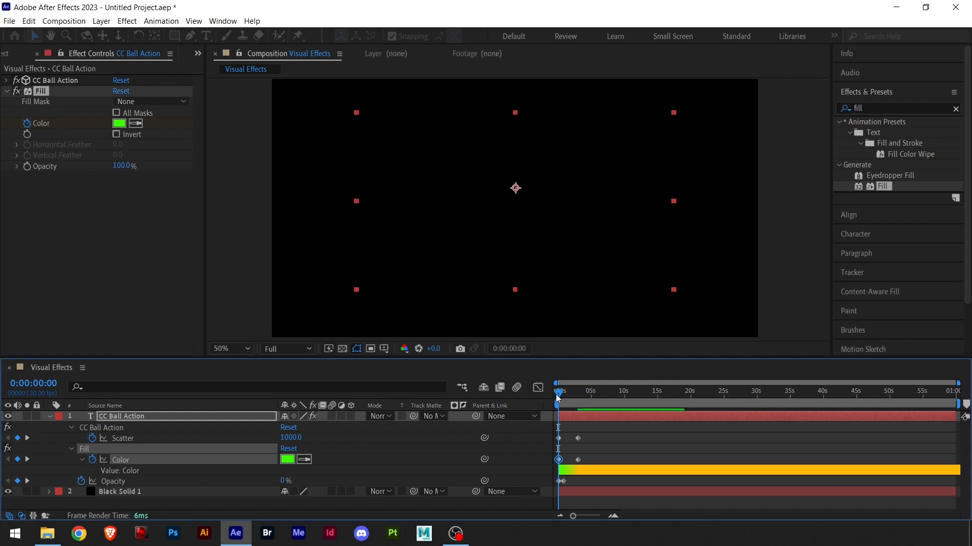
Add a purple (B500FF) Fill Color keyframe at 0:00:04:20
{"action": "left_click_drag", "start_coordinate": [558, 392], "coordinate": [590, 399]}
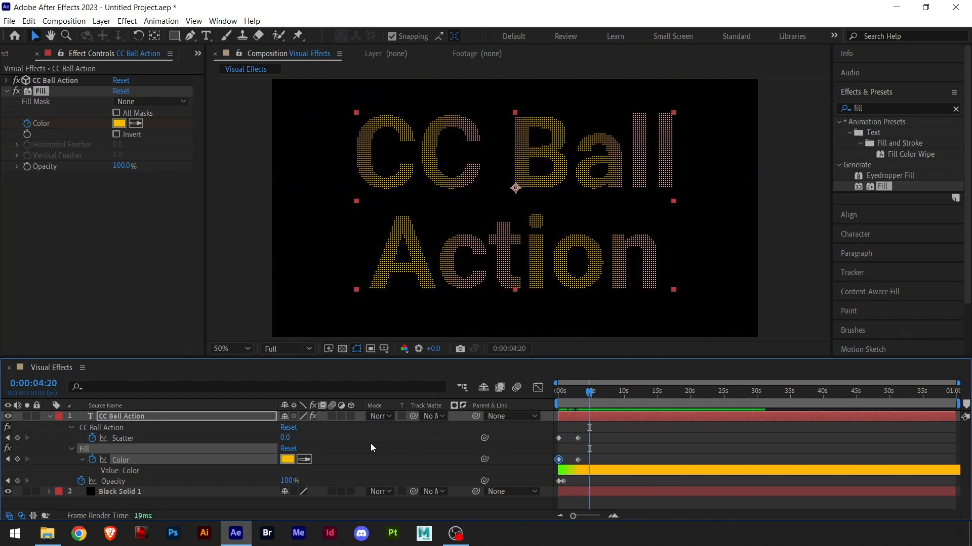
{"action": "left_click", "coordinate": [287, 460]}
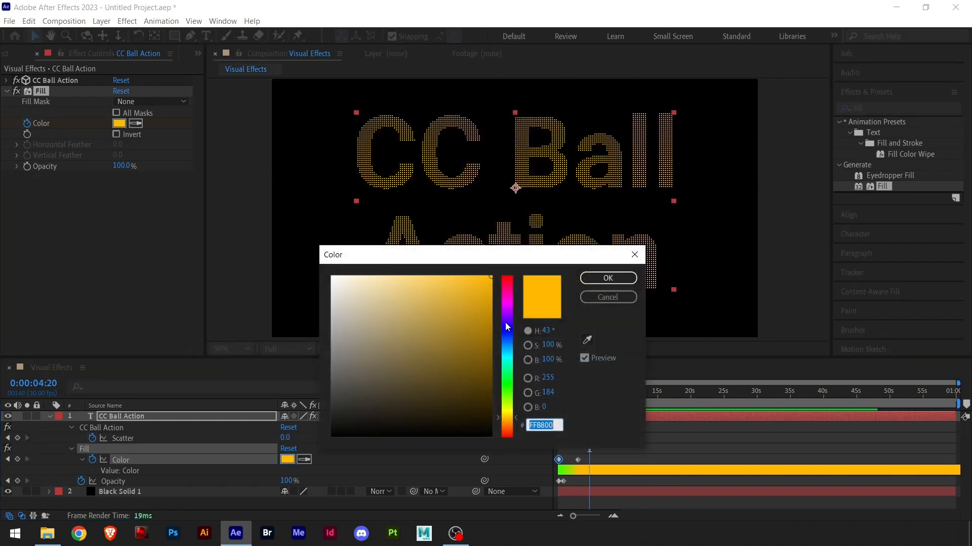
{"action": "left_click_drag", "start_coordinate": [510, 336], "coordinate": [508, 311]}
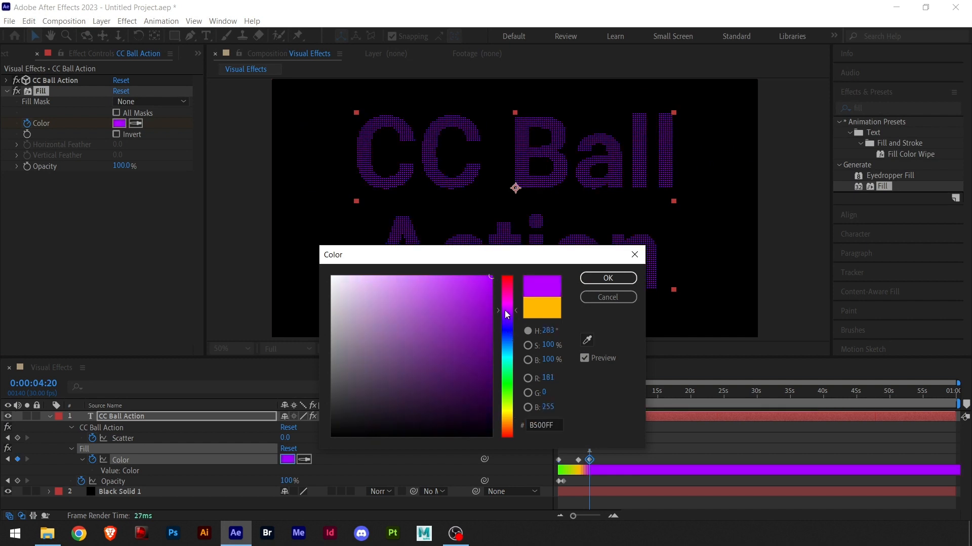
{"action": "left_click", "coordinate": [624, 277]}
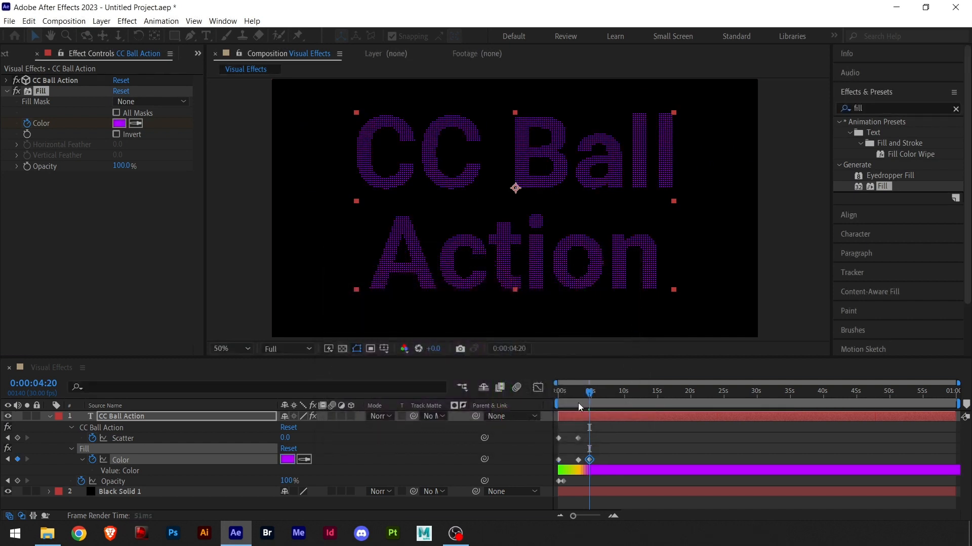
Preview the ball gathering and color change animation from the start of the composition
{"action": "left_click", "coordinate": [581, 395]}
{"action": "left_click_drag", "start_coordinate": [581, 395], "coordinate": [546, 398]}
{"action": "key", "text": "space"}
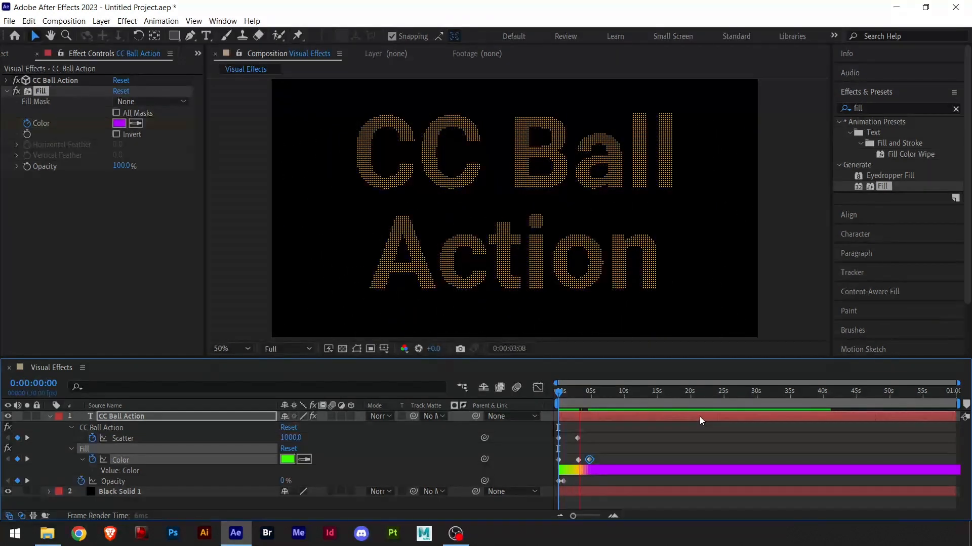
{"action": "key", "text": "space"}
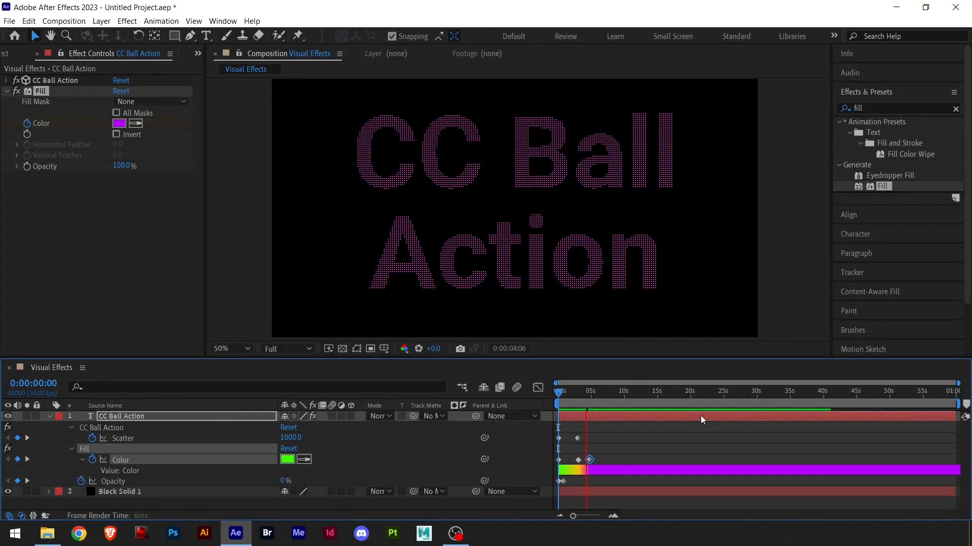
Add a CC Ball Action Twist Angle keyframe at 0:00:03:00 and move it to just past the 5-second mark
{"action": "mouse_move", "coordinate": [586, 392]}
{"action": "left_mouse_down"}
{"action": "mouse_move", "coordinate": [600, 393]}
{"action": "mouse_move", "coordinate": [542, 402]}
{"action": "mouse_move", "coordinate": [575, 408]}
{"action": "left_mouse_up"}
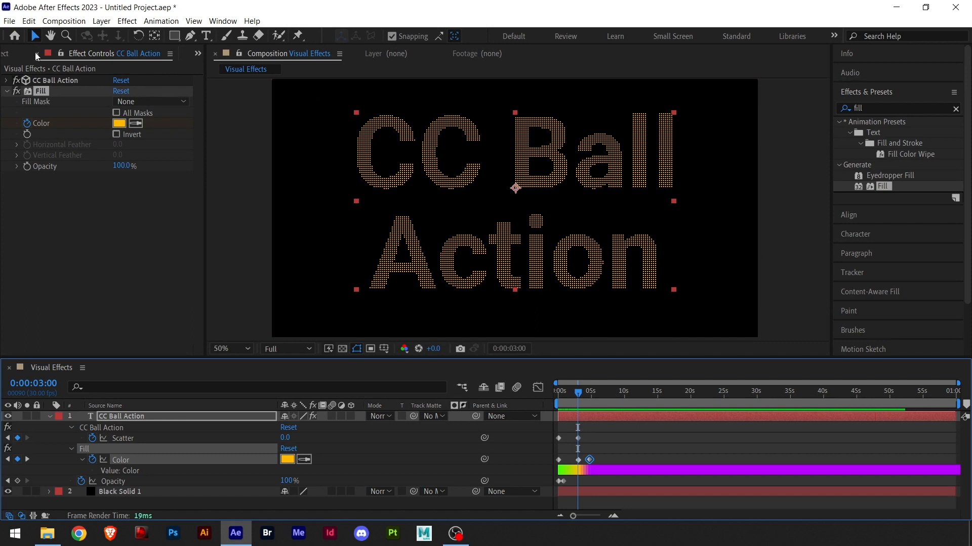
{"action": "left_click", "coordinate": [7, 92]}
{"action": "left_click", "coordinate": [6, 80]}
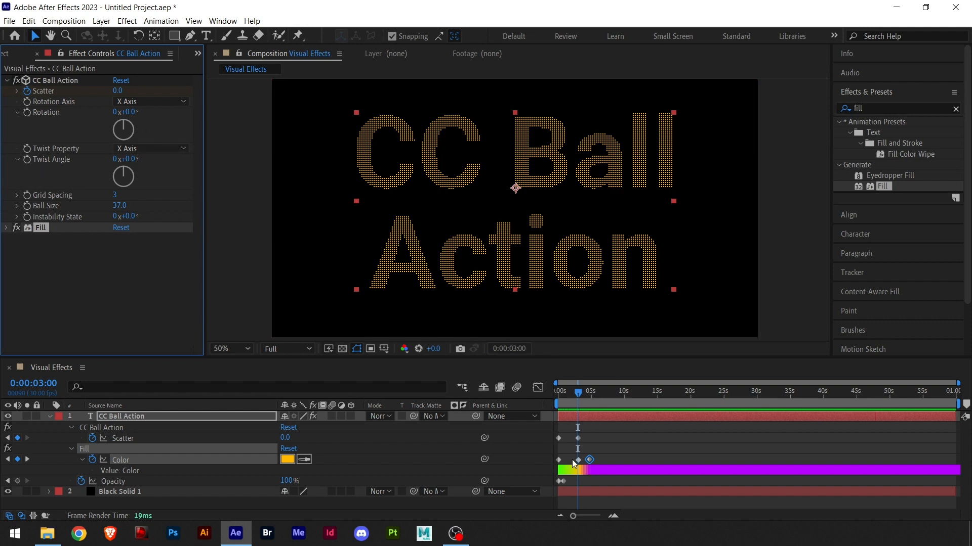
{"action": "mouse_move", "coordinate": [577, 395]}
{"action": "left_mouse_down"}
{"action": "mouse_move", "coordinate": [547, 400]}
{"action": "mouse_move", "coordinate": [597, 408]}
{"action": "mouse_move", "coordinate": [575, 411]}
{"action": "left_mouse_up"}
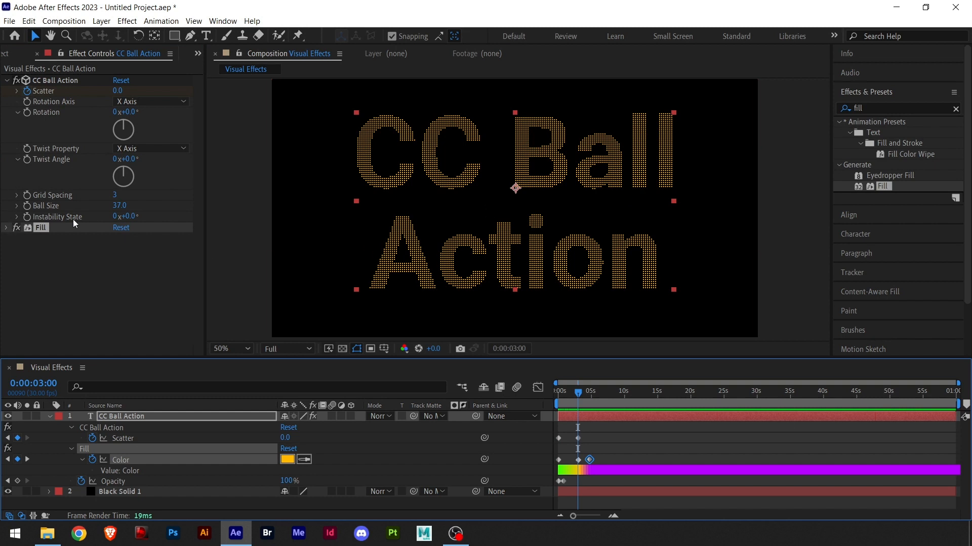
{"action": "left_click", "coordinate": [28, 169]}
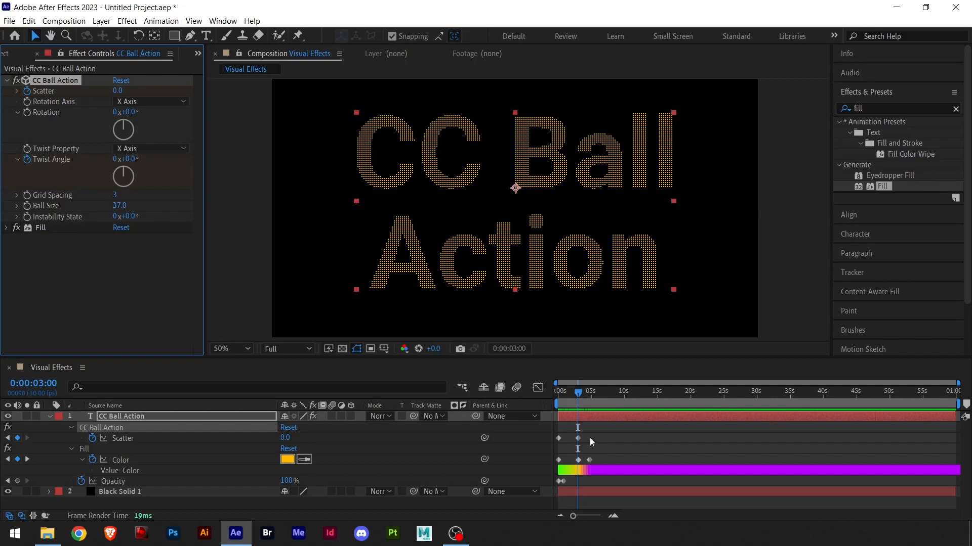
{"action": "key", "text": "u"}
{"action": "key", "text": "u"}
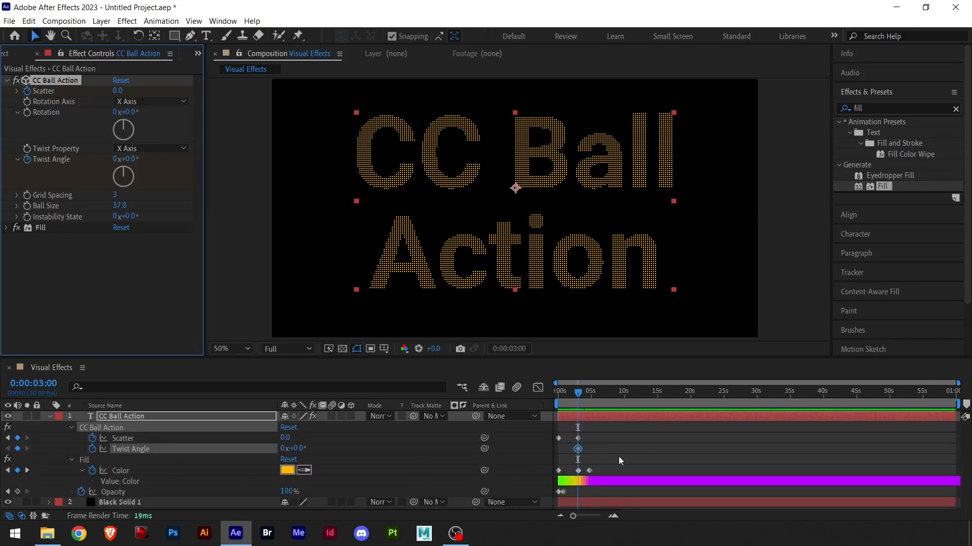
{"action": "mouse_move", "coordinate": [577, 448]}
{"action": "left_mouse_down"}
{"action": "mouse_move", "coordinate": [559, 450]}
{"action": "mouse_move", "coordinate": [582, 452]}
{"action": "left_mouse_up"}
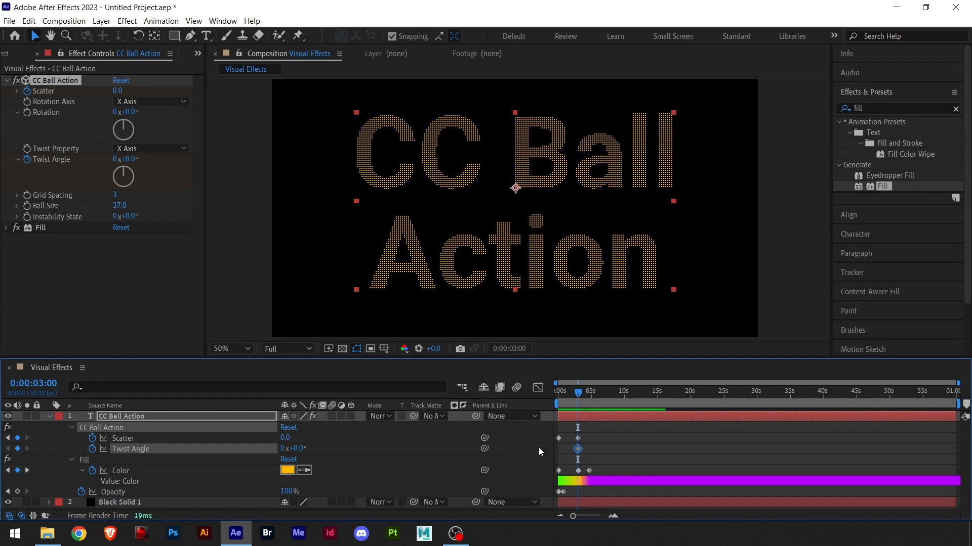
{"action": "left_click_drag", "start_coordinate": [580, 450], "coordinate": [593, 450]}
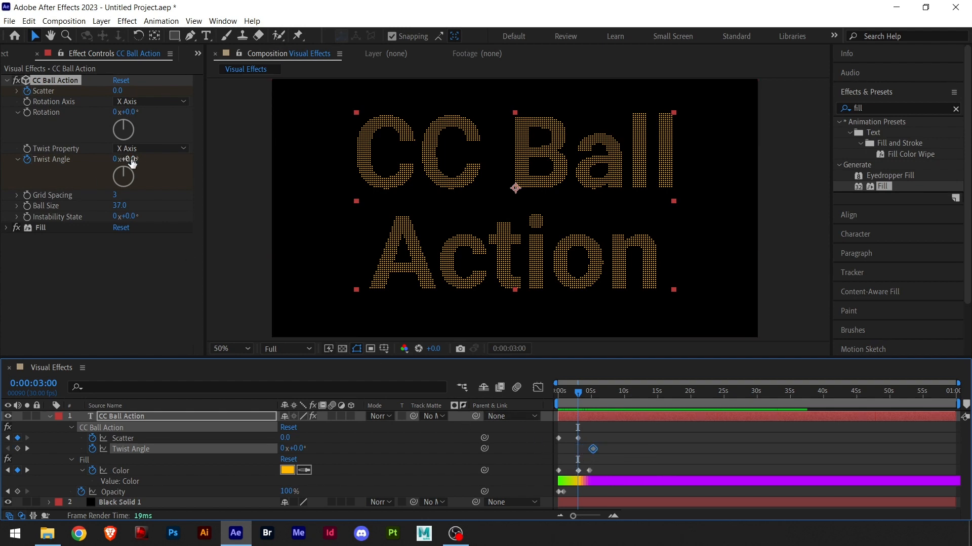
Add a Twist Angle keyframe of 1x+1.0° and retime the two Twist Angle keyframes to the composition start and about 3 seconds
{"action": "left_click_drag", "start_coordinate": [131, 162], "coordinate": [382, 178]}
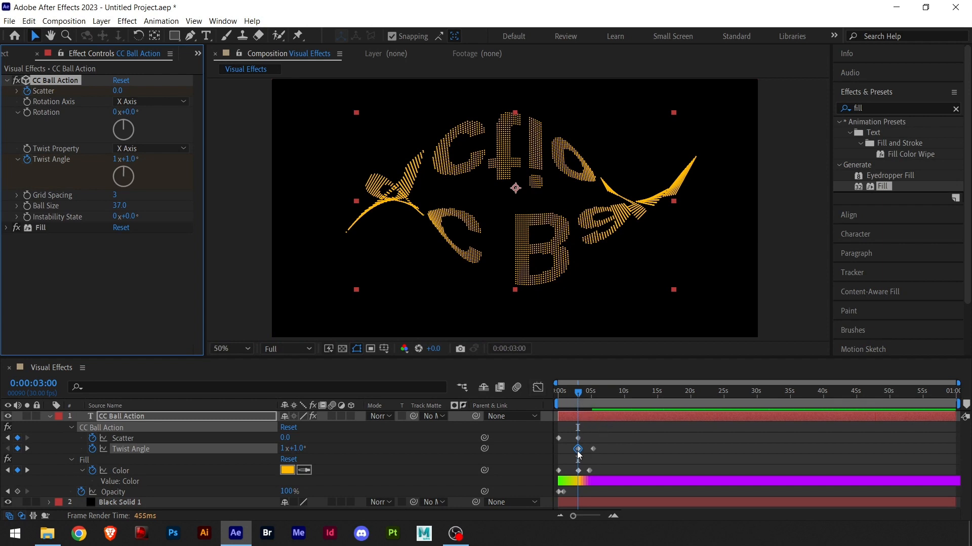
{"action": "left_click_drag", "start_coordinate": [578, 453], "coordinate": [558, 458]}
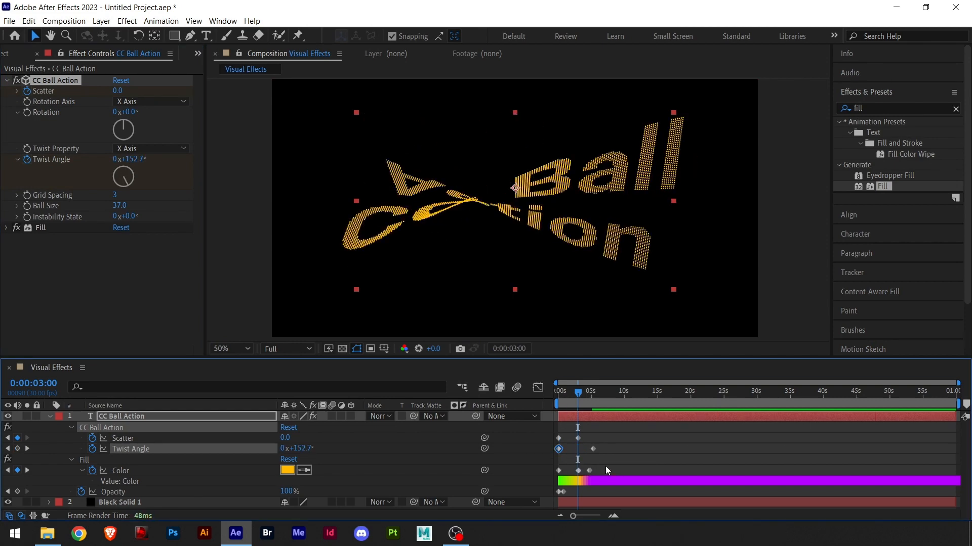
{"action": "left_click", "coordinate": [593, 448]}
{"action": "left_click_drag", "start_coordinate": [593, 449], "coordinate": [578, 449]}
Preview the balls twisting while they gather into the title, from the start of the composition
{"action": "left_click_drag", "start_coordinate": [574, 394], "coordinate": [530, 405]}
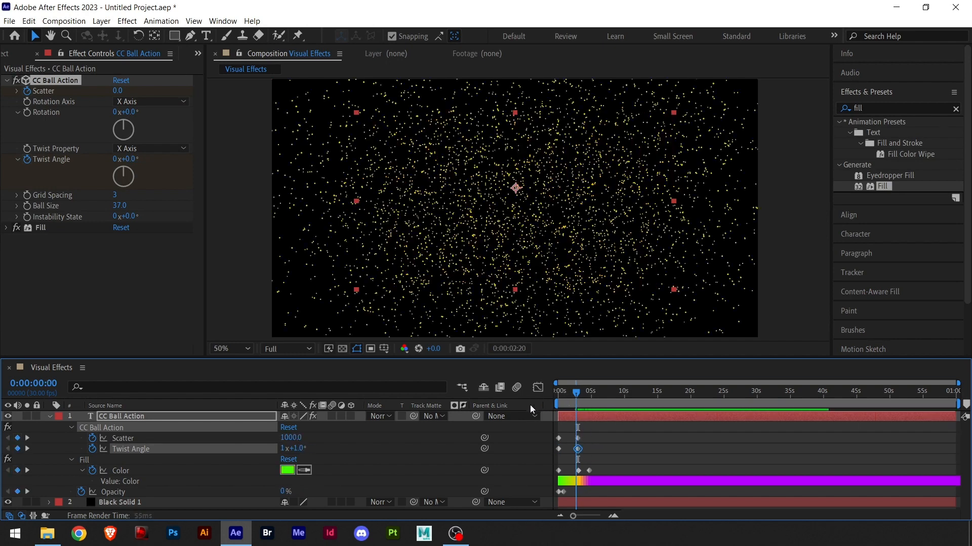
{"action": "key", "text": "space"}
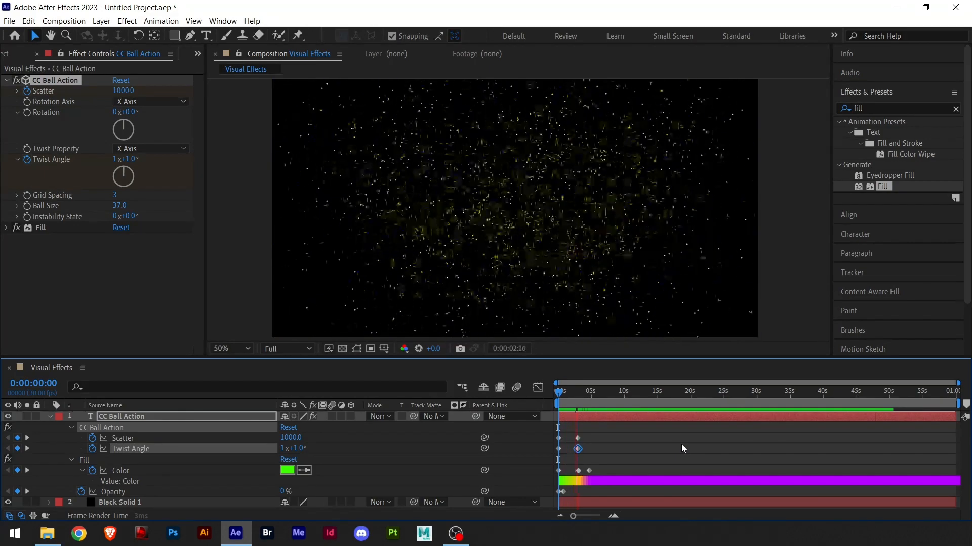
{"action": "key", "text": "space"}
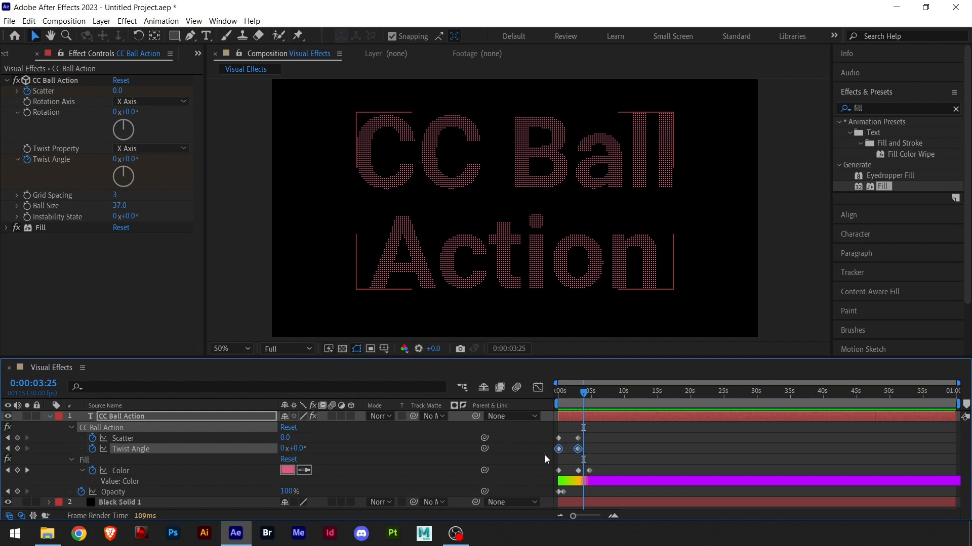
Move both Twist Angle keyframes together to about 3 and 6 seconds and preview the animation from the composition start
{"action": "left_click_drag", "start_coordinate": [558, 448], "coordinate": [577, 450]}
{"action": "left_click_drag", "start_coordinate": [583, 394], "coordinate": [532, 405]}
{"action": "key", "text": "space"}
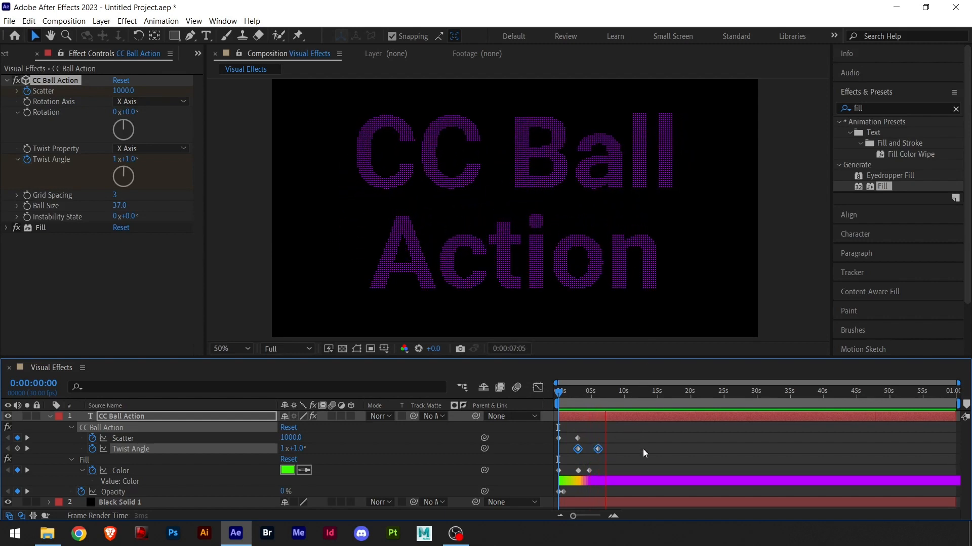
{"action": "left_click_drag", "start_coordinate": [605, 396], "coordinate": [529, 411]}
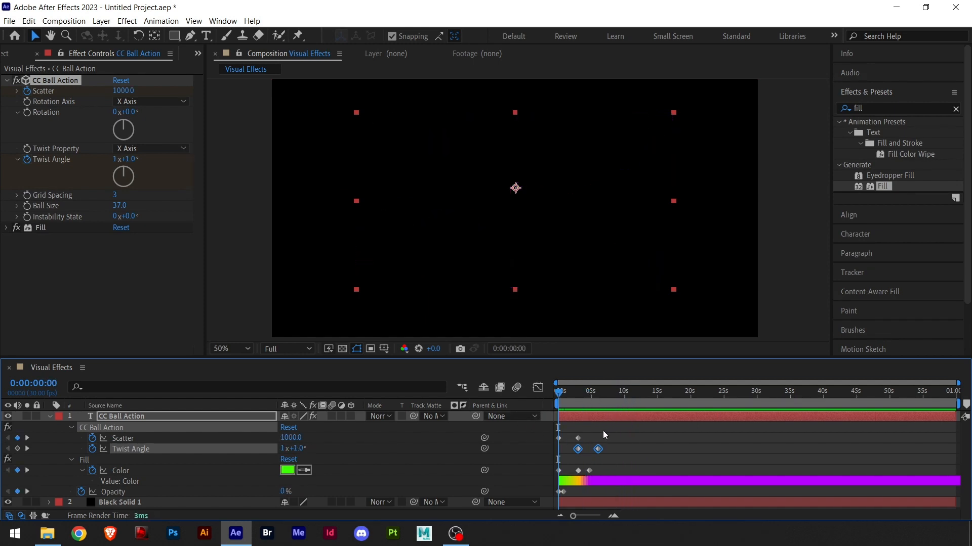